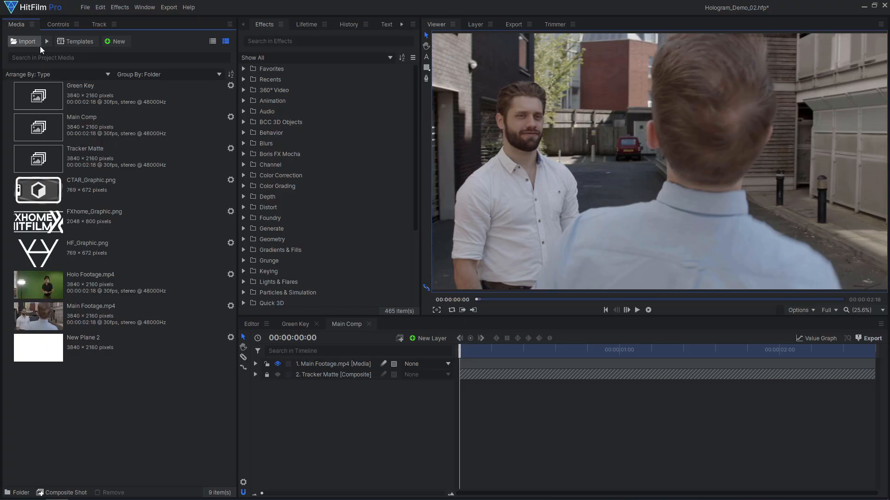
Step: Add the Green Key composite as the top layer of the Main Comp timeline and scrub through the shot
drag(79, 92, 261, 275)
drag(325, 357, 326, 359)
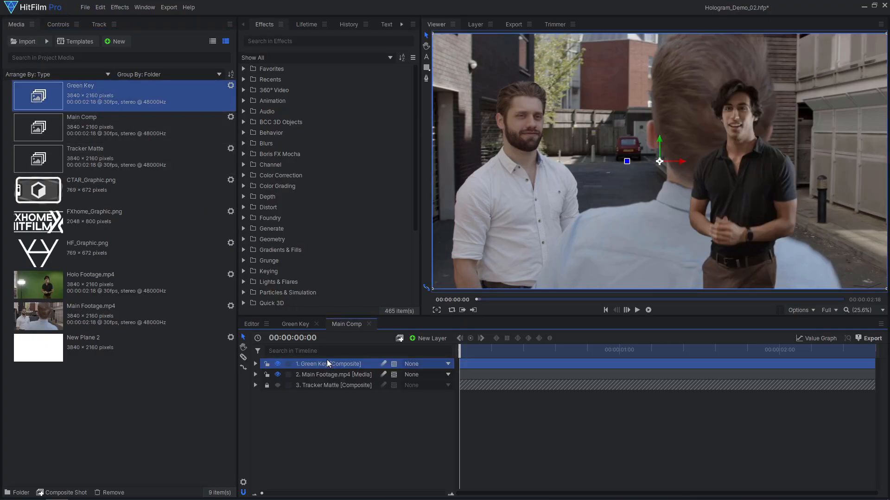
drag(468, 354, 779, 359)
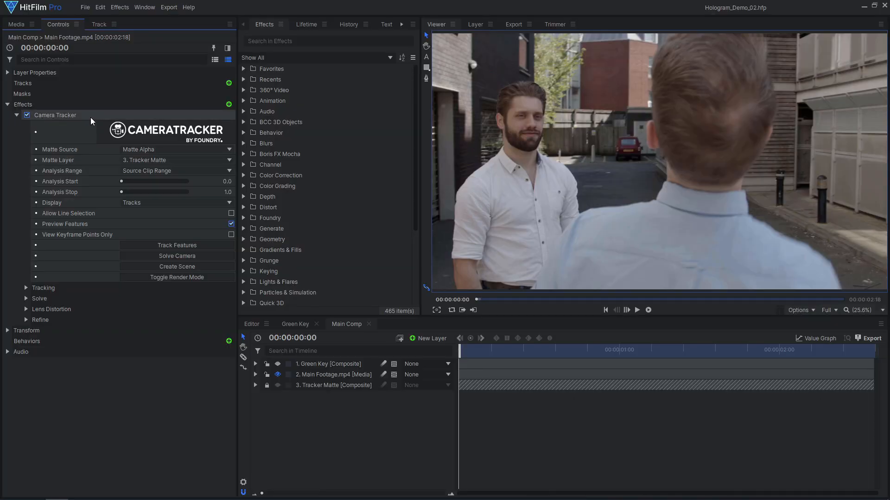
Step: Review the Camera Tracker tracks on the Main Footage layer, create a scene from them, and move the playhead to 00:00:02:11
click(90, 117)
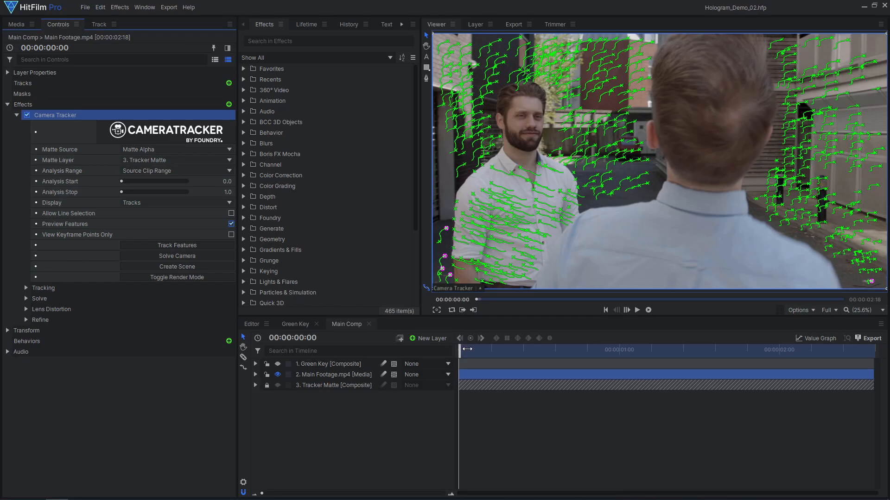
drag(467, 349, 566, 356)
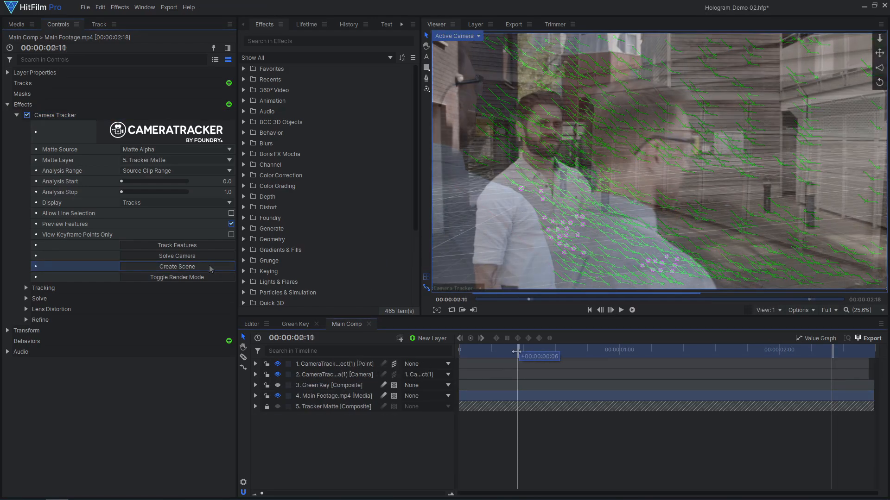
drag(588, 352, 828, 355)
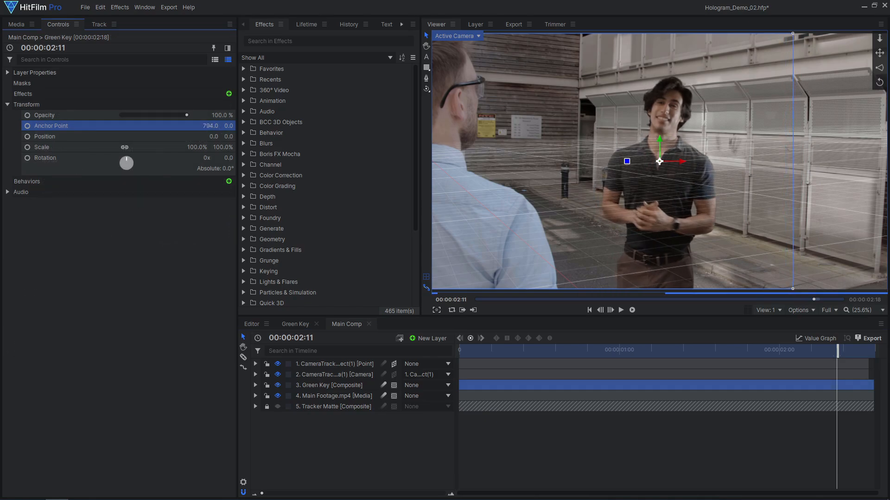
Step: Convert the Green Key layer to a 3D plane, place it in the tracked scene scaled to 19%, and play the shot
click(397, 385)
click(404, 405)
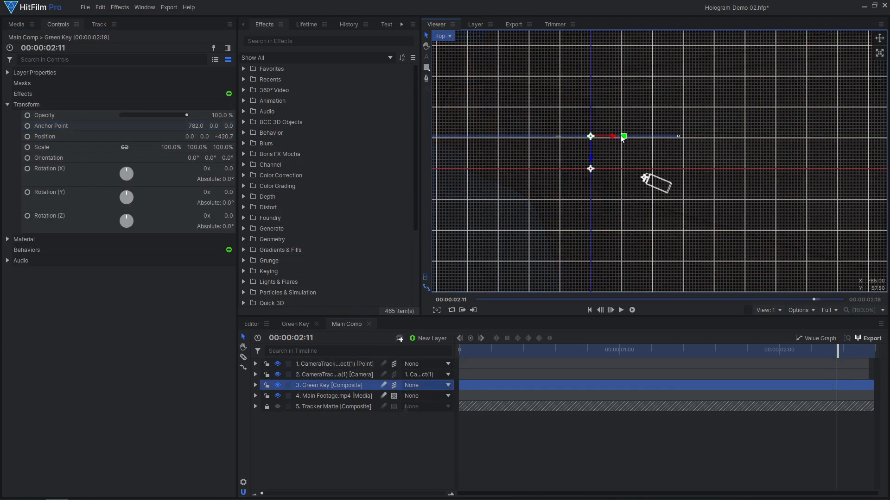
click(441, 36)
click(453, 46)
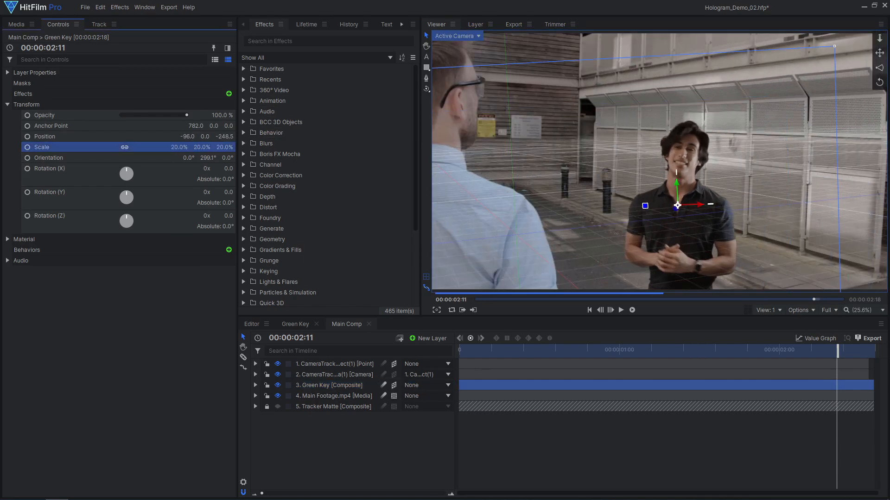
drag(179, 148, 176, 147)
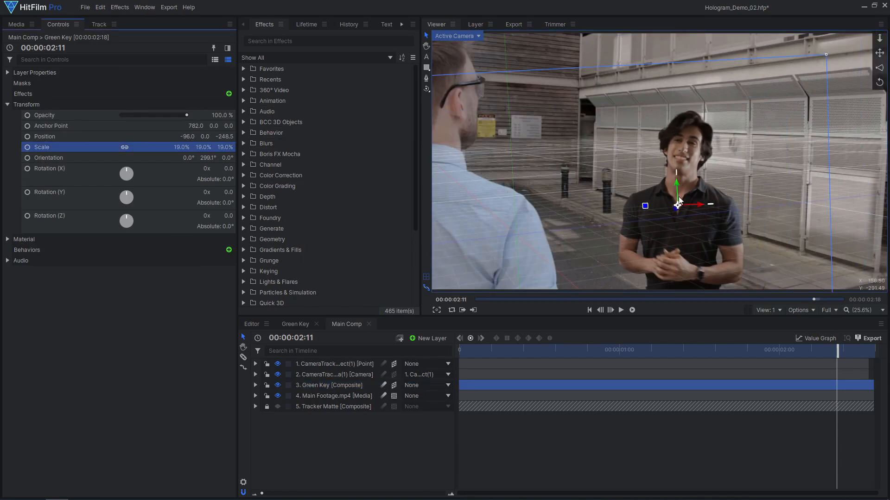
click(621, 310)
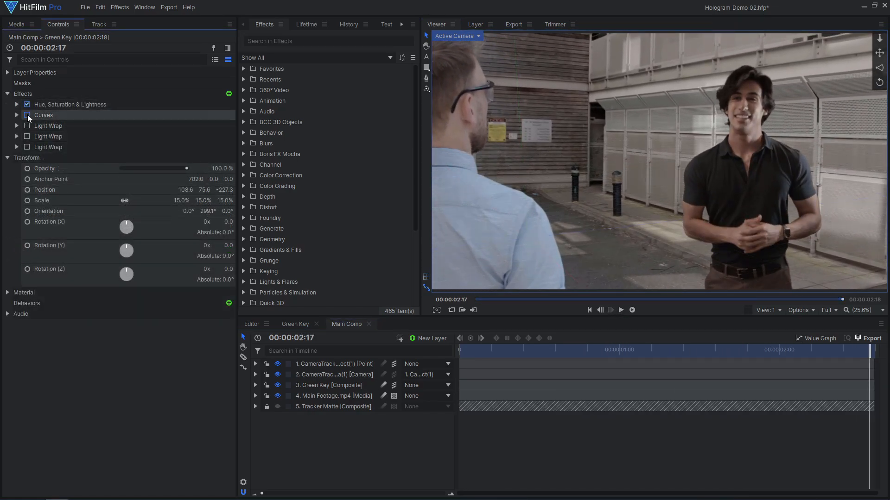
Step: Enable the Curves and three Light Wrap effects on the Green Key layer, and toggle all five effects together to compare
click(27, 115)
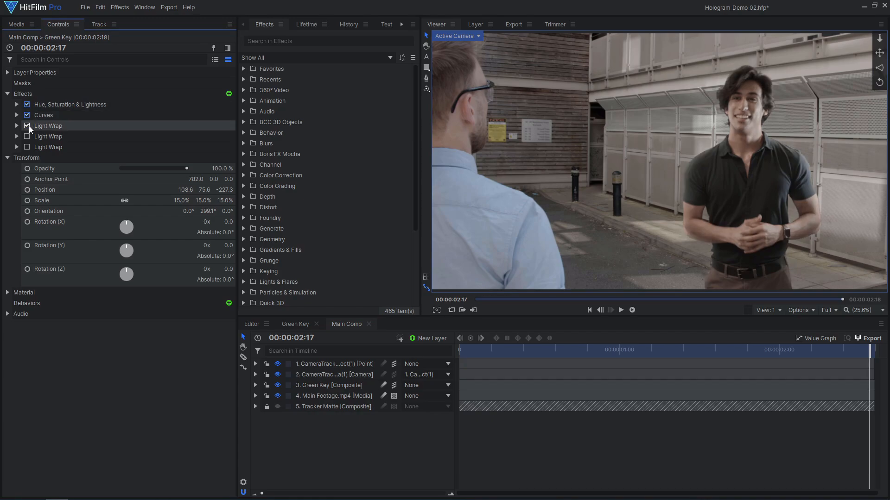
click(33, 149)
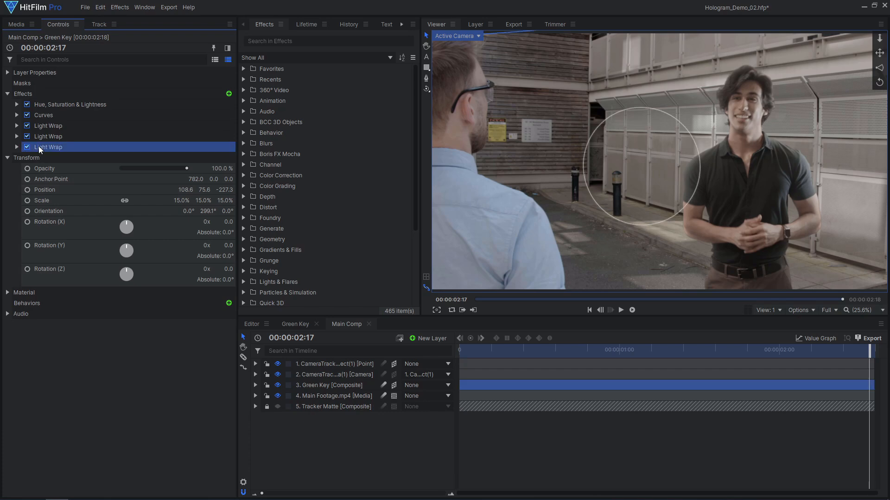
shift+click(34, 105)
click(27, 105)
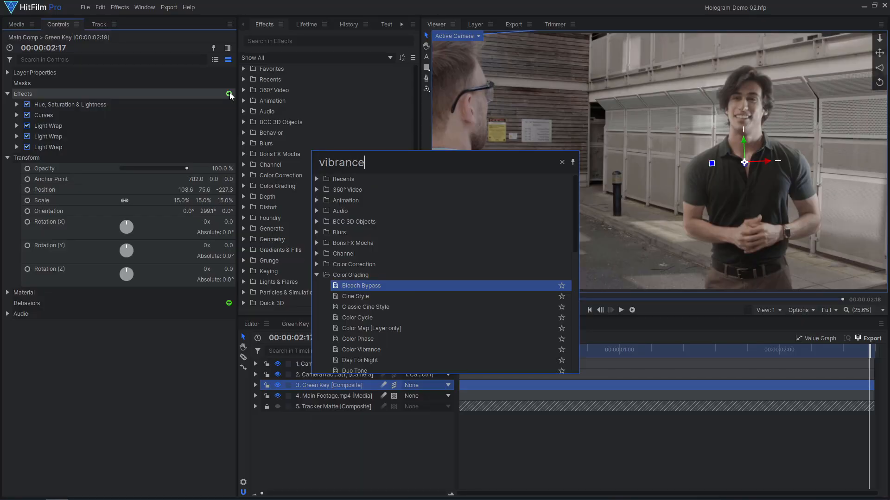
Step: Add a Color Vibrance effect to the Green Key layer and change its color to blue
key(Return)
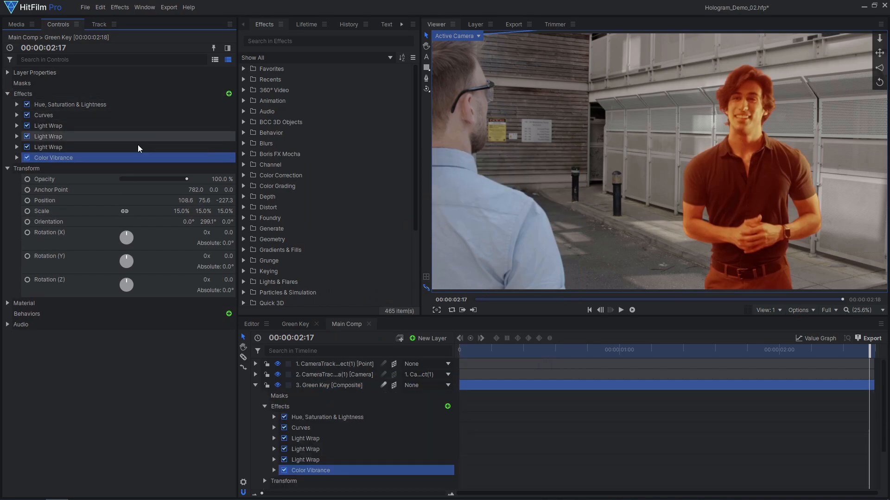
click(17, 158)
click(230, 179)
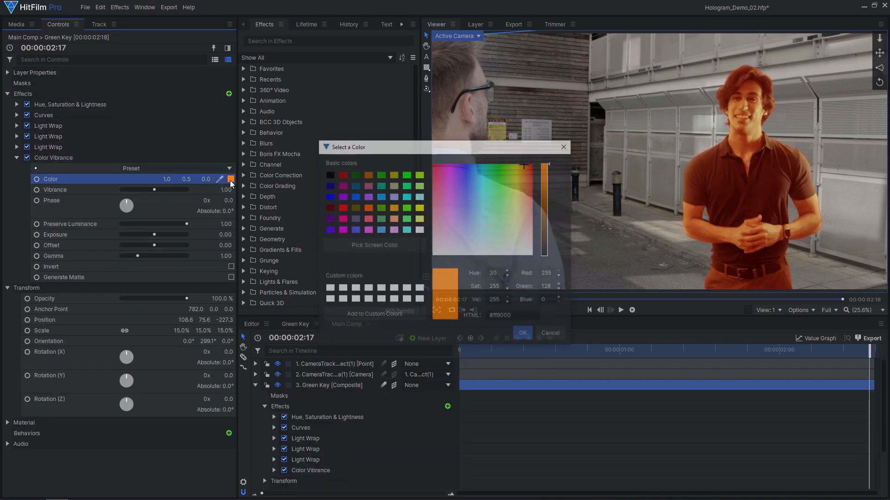
click(524, 334)
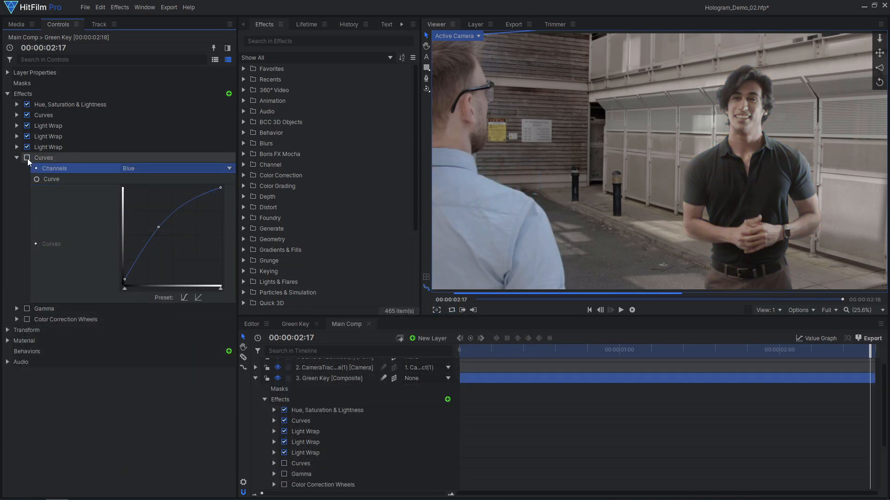
Step: Compare the tints from the second Curves, the Gamma and the Color Correction Wheels effects by enabling each in turn
click(27, 157)
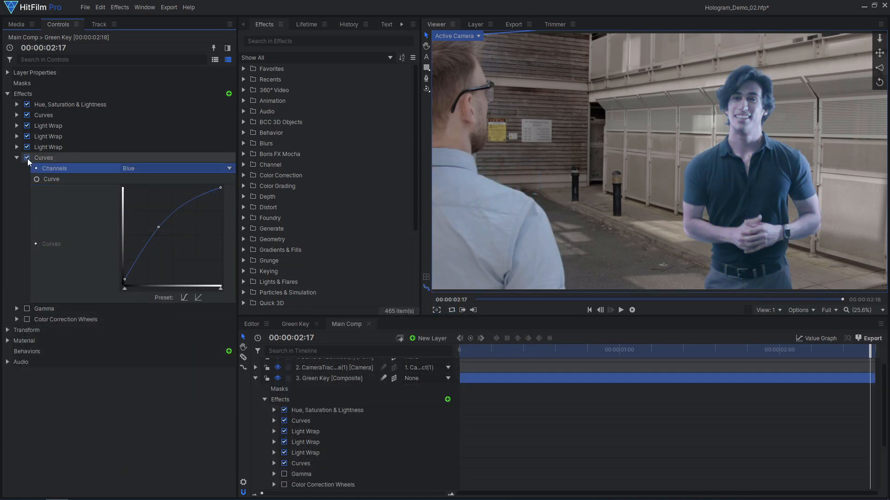
click(26, 157)
click(16, 157)
click(17, 168)
click(27, 168)
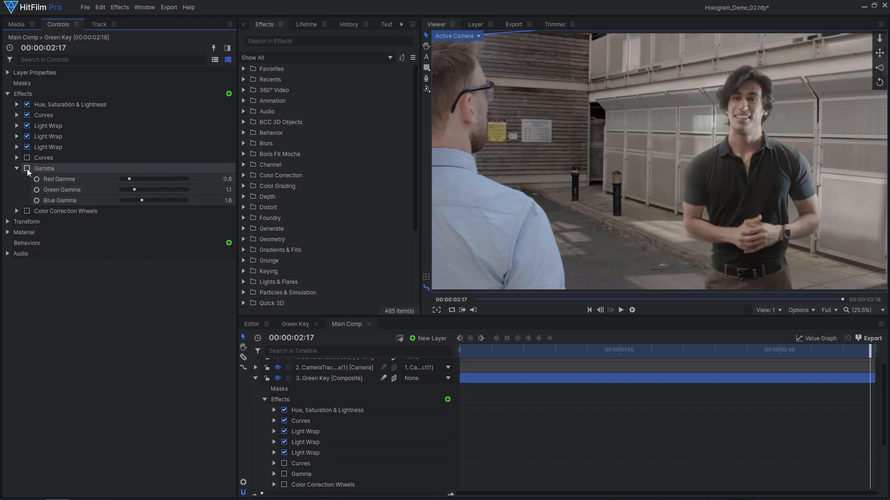
click(27, 169)
click(17, 168)
click(17, 179)
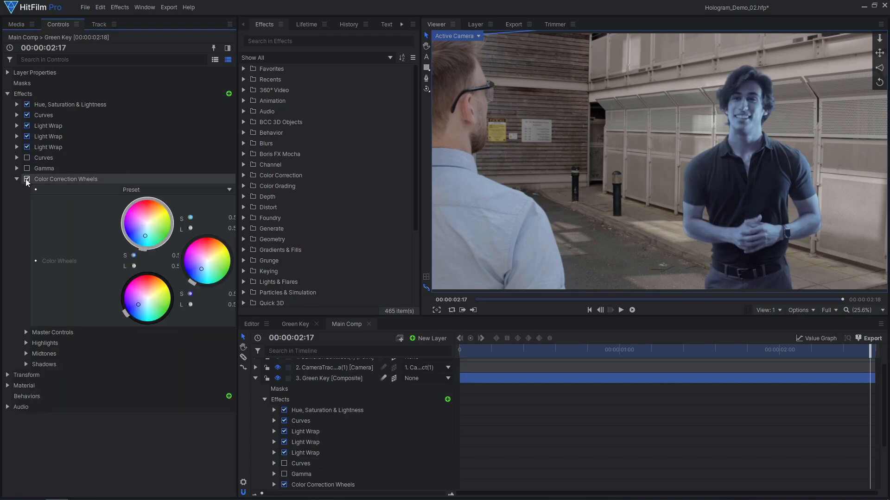
click(27, 179)
Step: Configure the Green Key layer's Pixel Sort effect with Direction 180°, Sort Transparent enabled and Reveal Noise at 100%
click(165, 234)
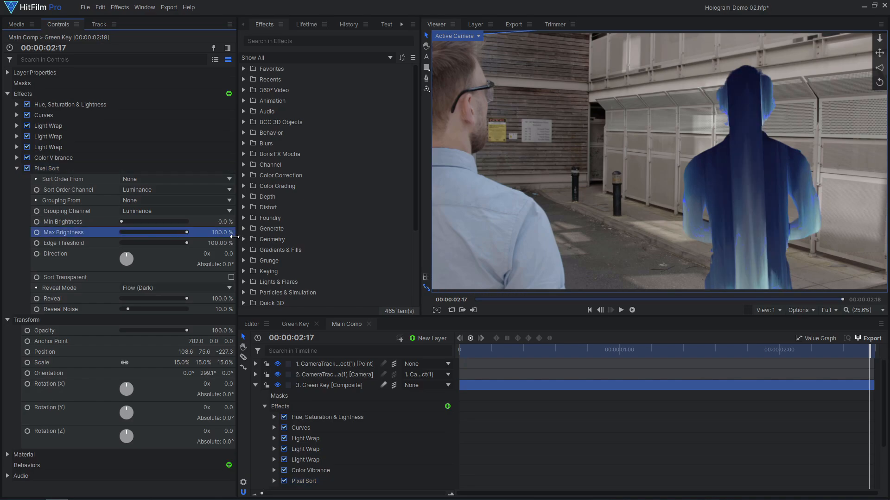
click(228, 256)
text(180)
key(Return)
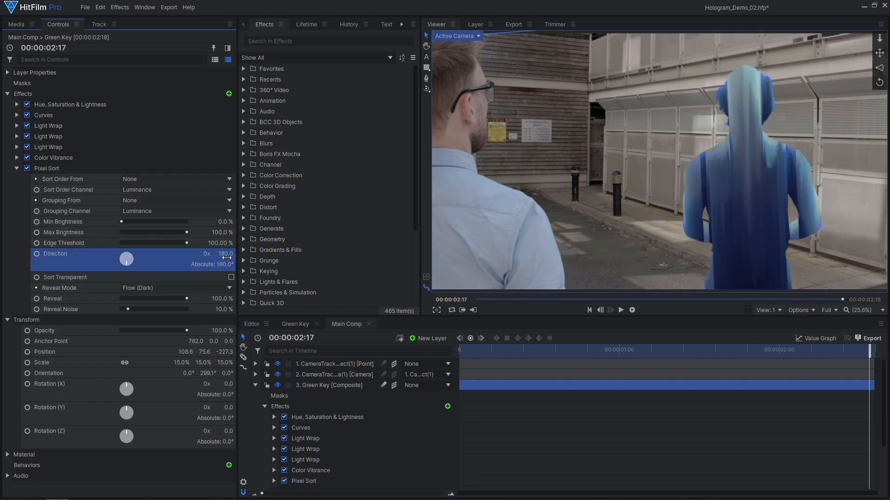
click(231, 277)
drag(127, 309, 189, 302)
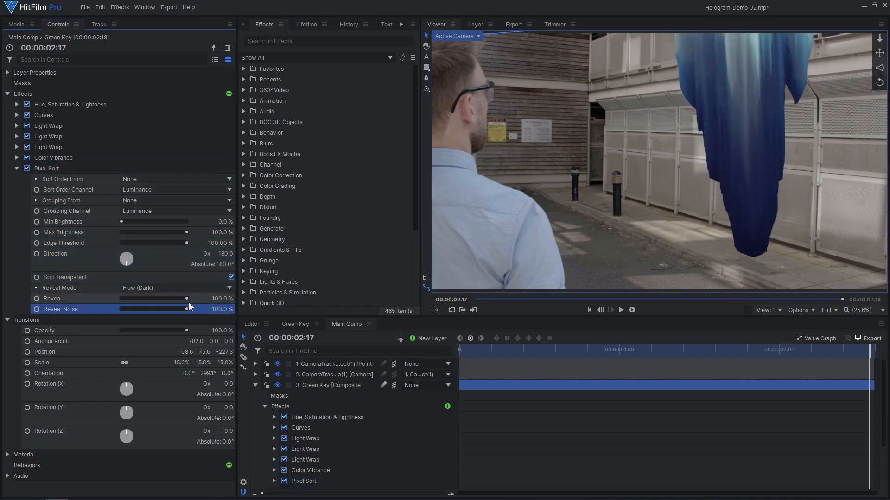
Step: Set Pixel Sort's Reveal Mode to Re-Order, animate Reveal from 100% at the first frame to 0%, and play the animation
click(161, 289)
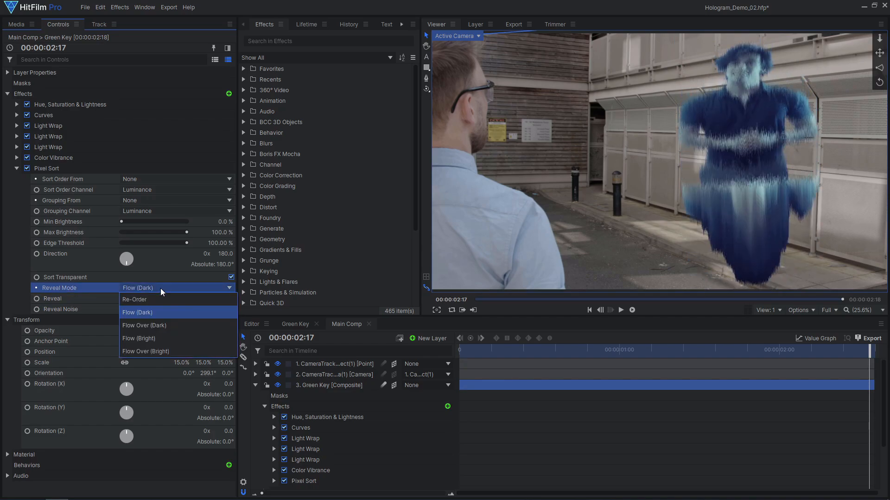
click(157, 299)
drag(158, 299, 190, 299)
key(Home)
drag(462, 357, 558, 358)
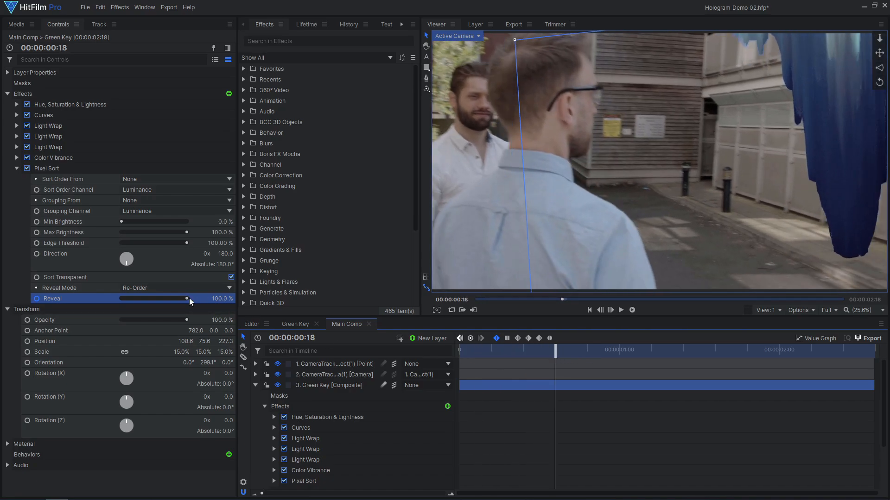
key(space)
Step: Add a Scan Lines effect to the Green Key layer and apply its Light preset
click(229, 95)
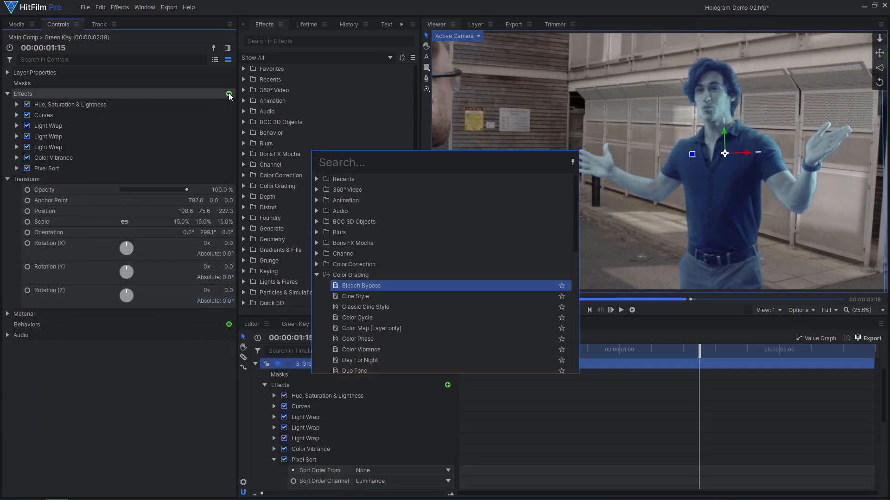
key(Return)
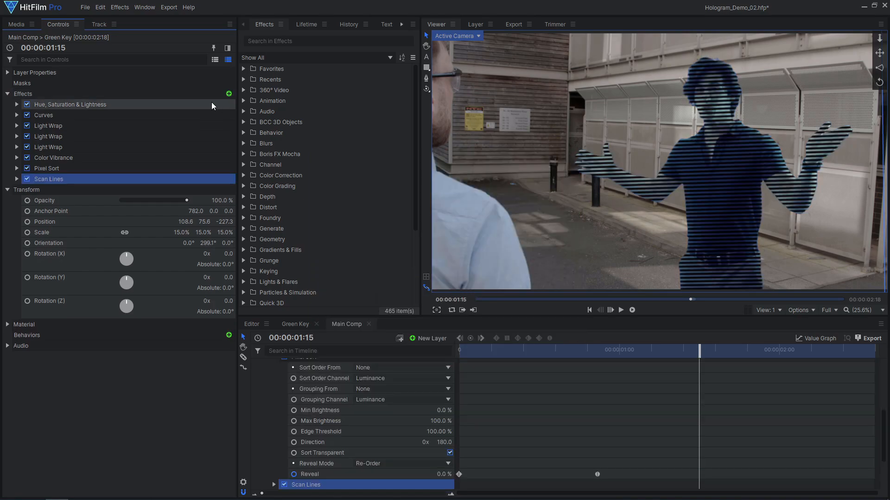
click(17, 179)
click(139, 190)
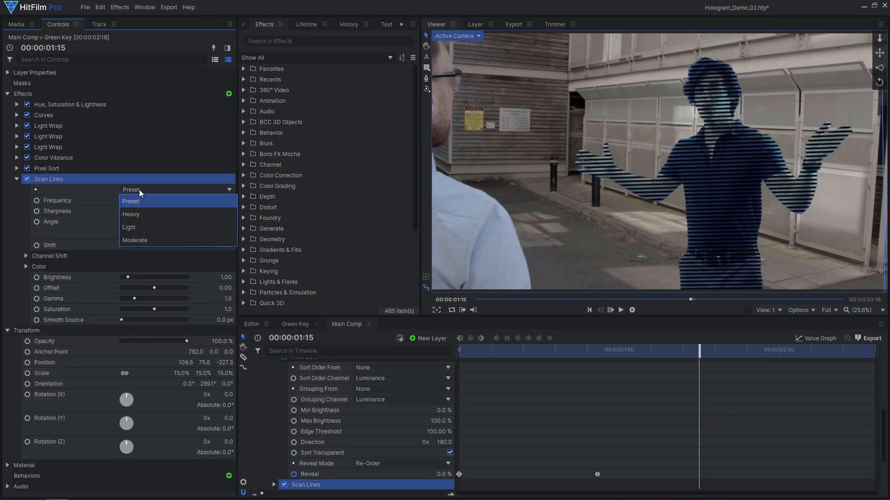
click(146, 226)
Step: Compare the Block Displacement, Dot Matrix and TV Damage effects on the Green Key layer by enabling each in turn
scroll(565, 197, up, 4)
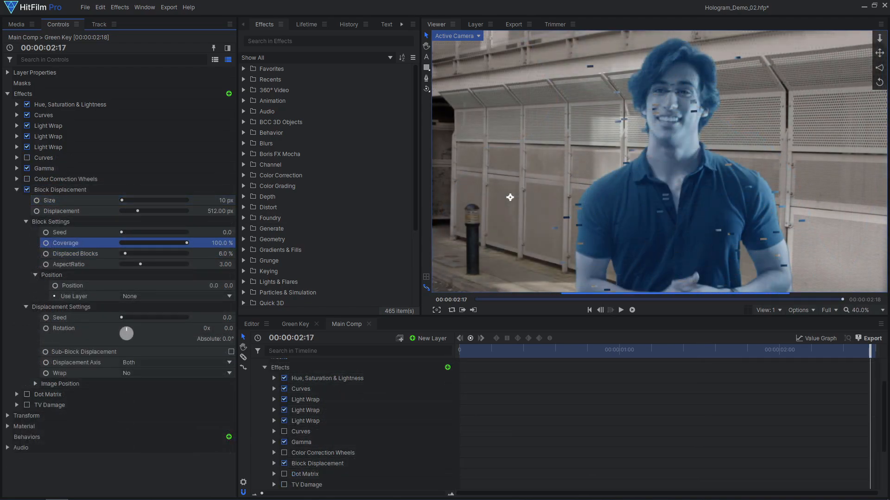
click(17, 190)
click(27, 189)
click(27, 200)
click(17, 200)
click(187, 232)
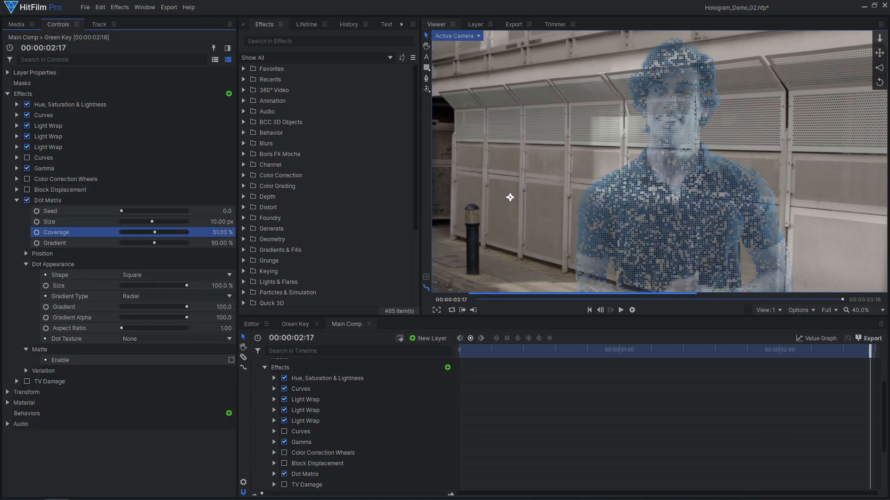
click(27, 200)
click(17, 201)
click(27, 211)
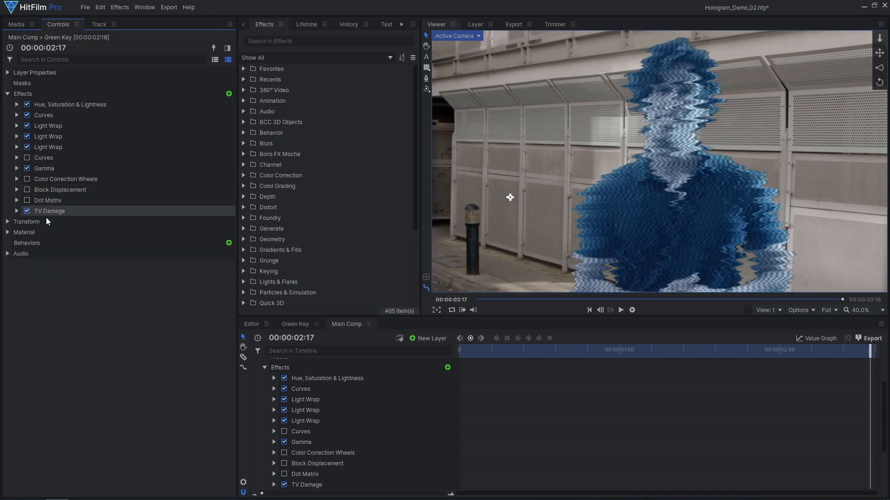
drag(870, 353, 817, 353)
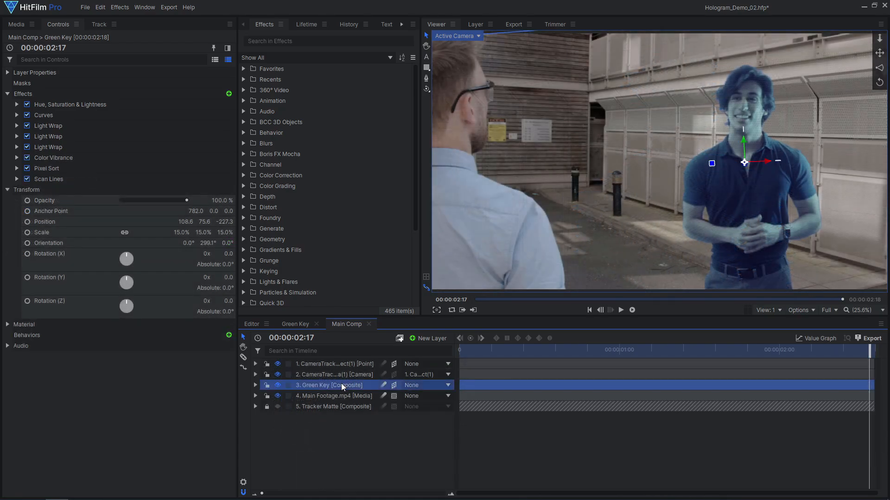
Step: Duplicate the Green Key layer and change the duplicate's blend mode to brighten the hologram
right_click(341, 383)
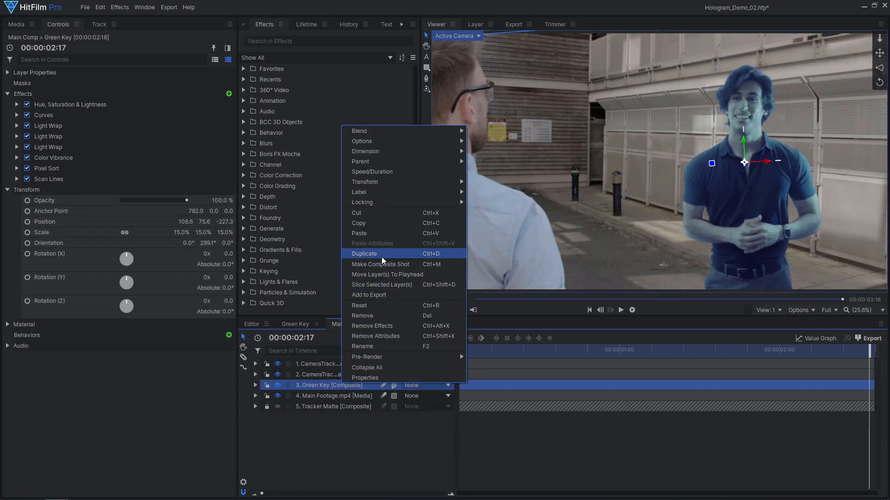
click(381, 257)
right_click(329, 384)
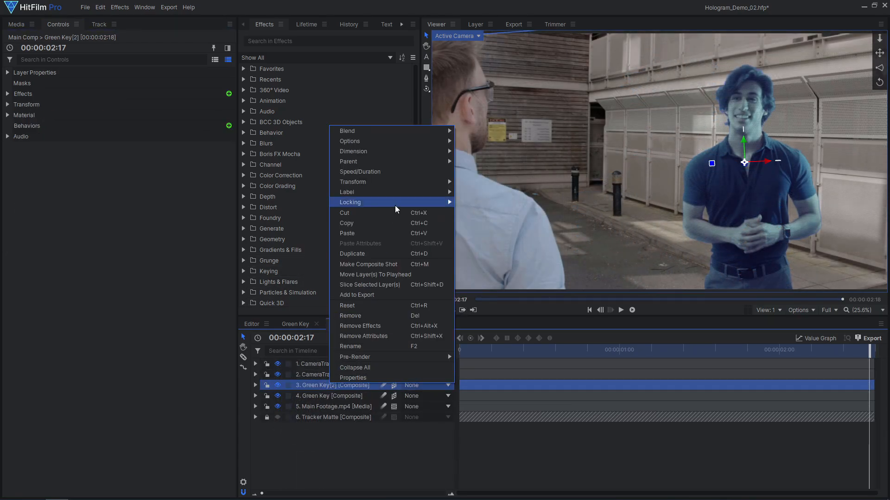
mouse_move(398, 132)
click(485, 138)
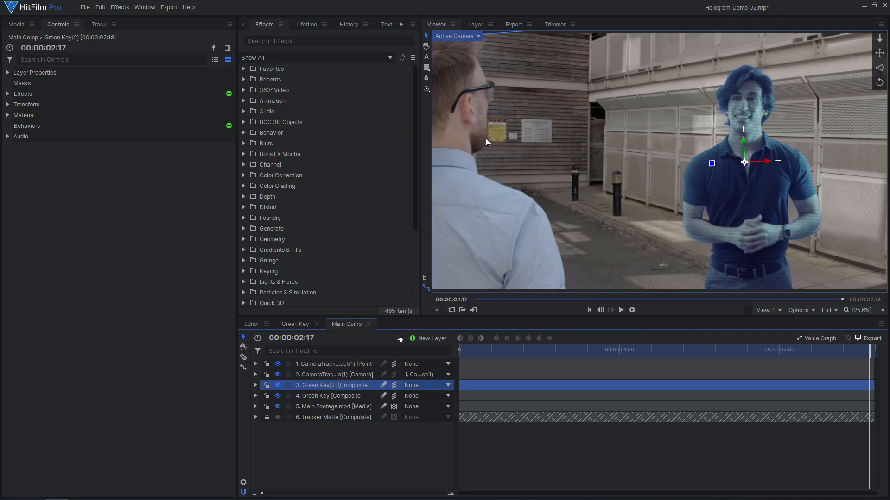
Step: Set the original Green Key layer's opacity to 80%
click(332, 394)
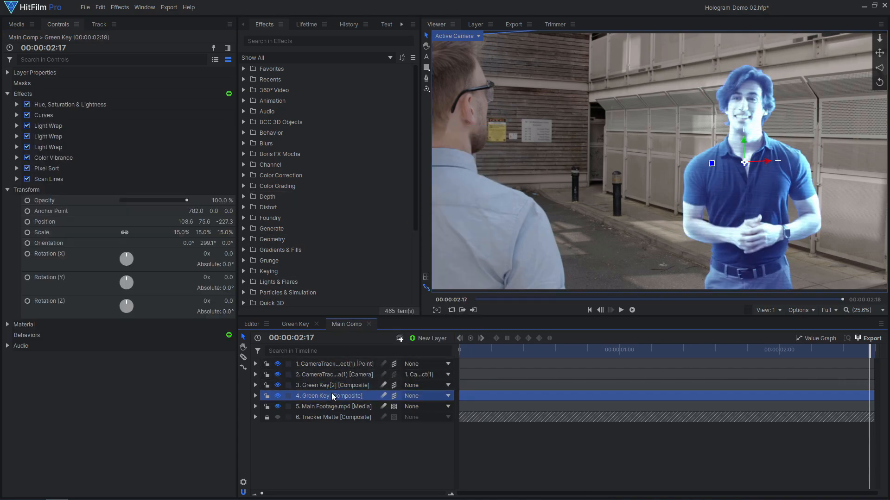
click(221, 200)
text(80)
key(Return)
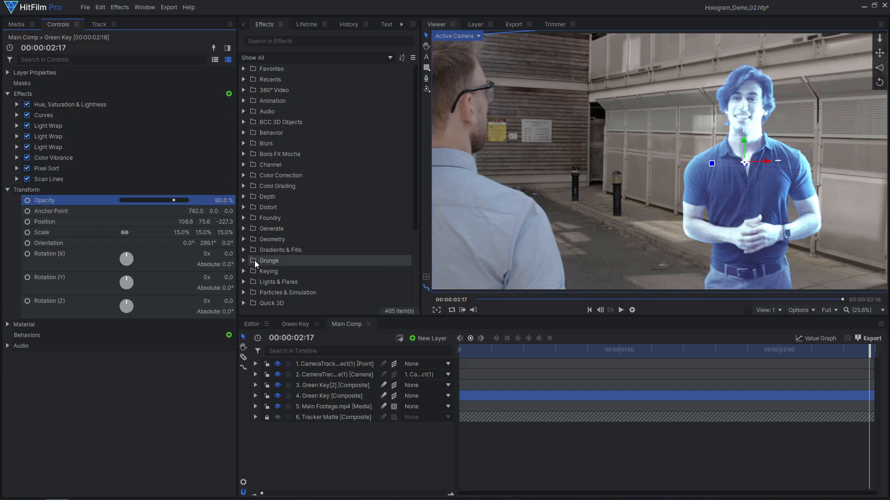
Step: Lower the Green Key[2] layer's opacity to 40%
click(332, 385)
click(7, 106)
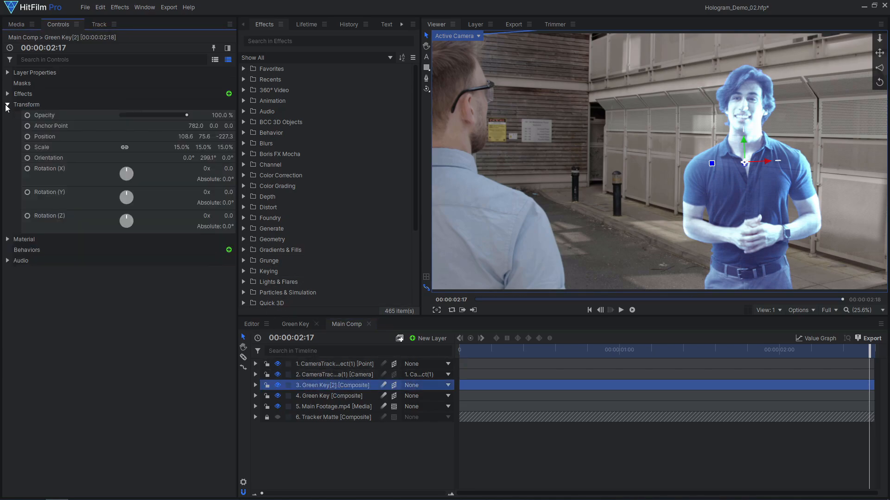
click(162, 115)
drag(163, 115, 143, 121)
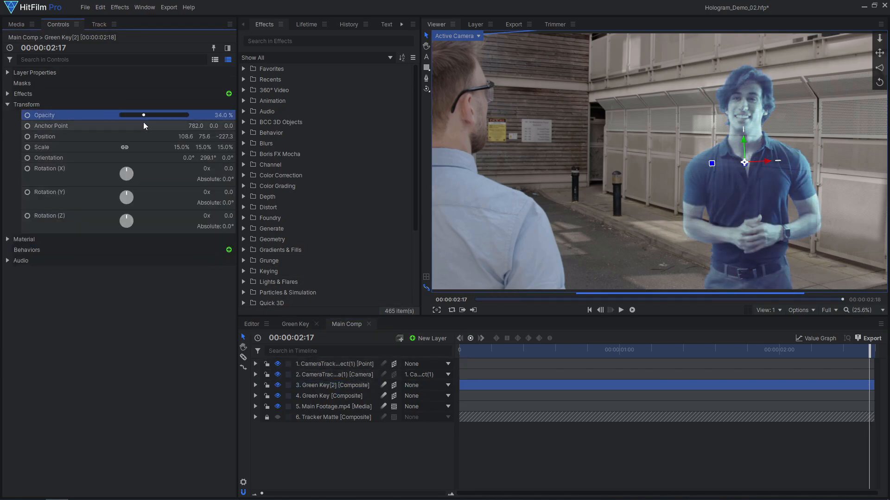
Step: Tune the Glow effect on the Green Key[2] layer to intensity 0.8, threshold 22% and radius 153.6 px, and choose its blend mode
drag(136, 222, 130, 200)
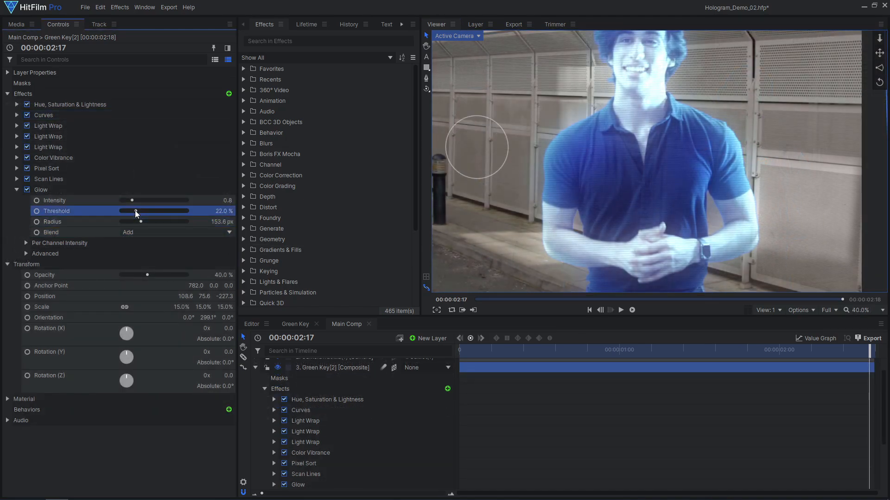
click(146, 233)
click(155, 399)
scroll(589, 202, down, 1)
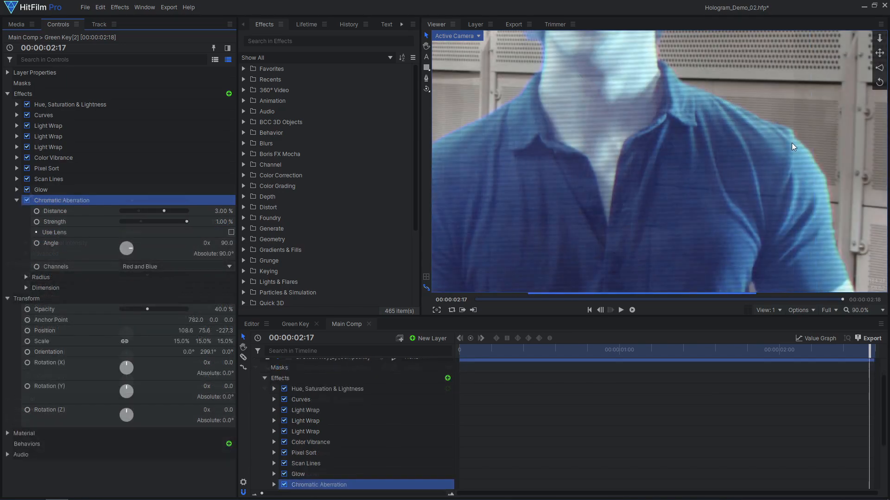
Step: Set the Chromatic Aberration distance on the Green Key[2] layer to 5.80% and play the shot from the start
click(176, 211)
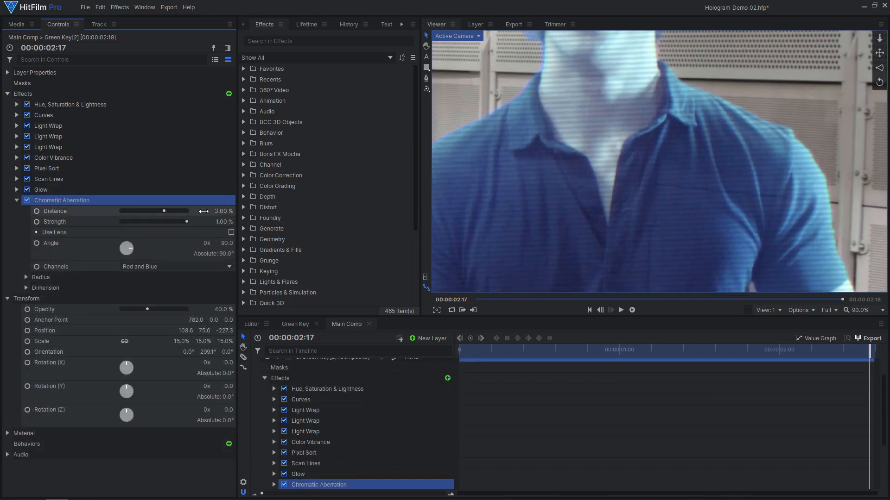
drag(176, 211, 171, 212)
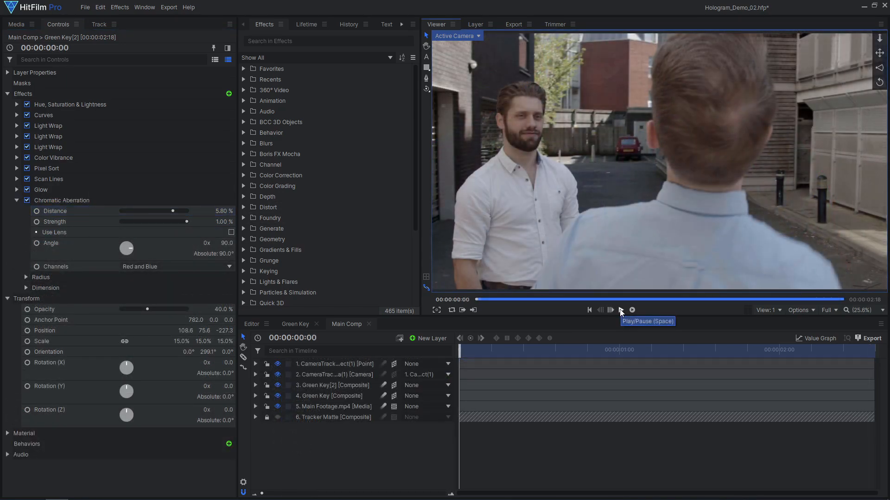
click(621, 310)
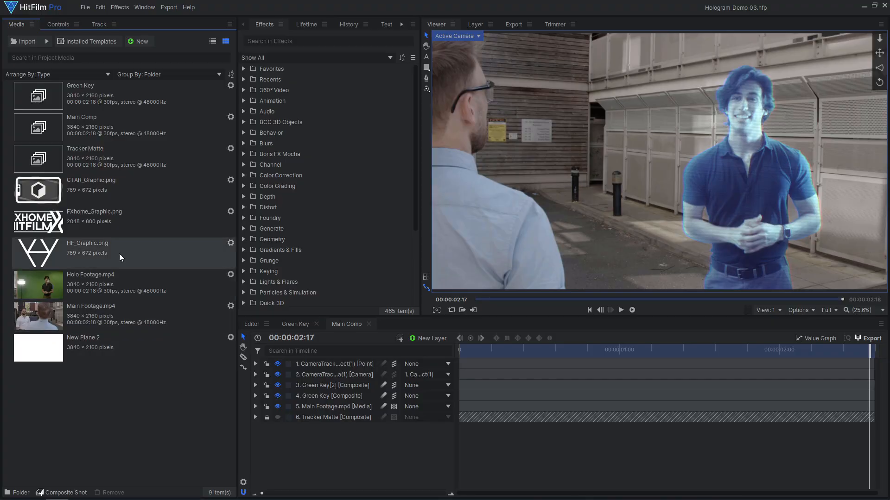
Step: Add the CTAR, FXhome and HF graphics to the top of the Main Comp timeline and make them 3D layers
click(98, 189)
shift+click(95, 246)
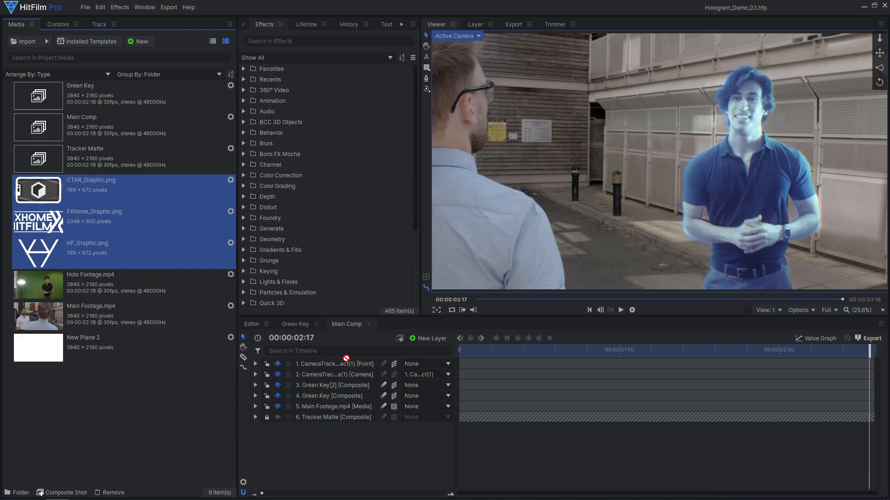
drag(346, 359, 346, 359)
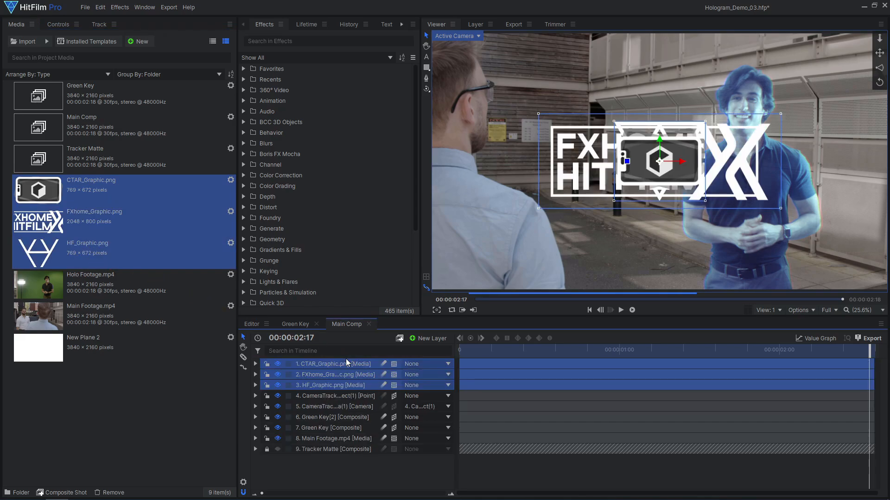
click(393, 364)
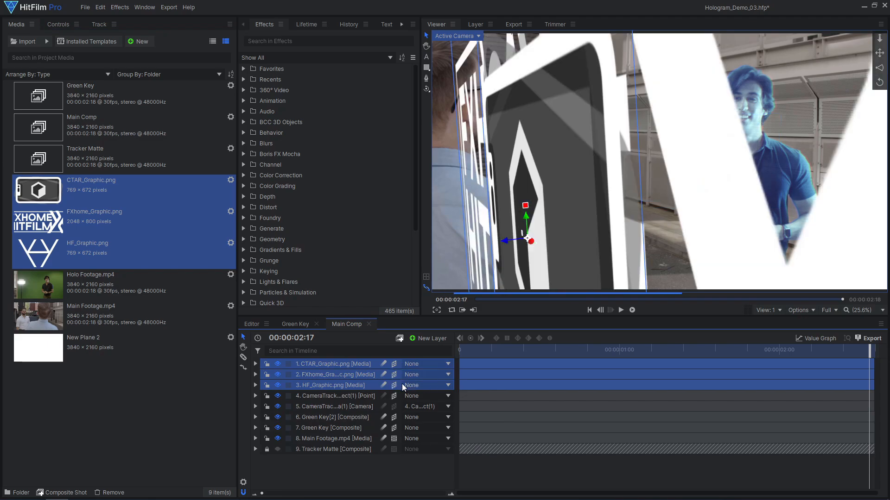
Step: Split the viewer into two views and position the CTAR and HF graphics in 3D space beside the hologram actor
click(777, 311)
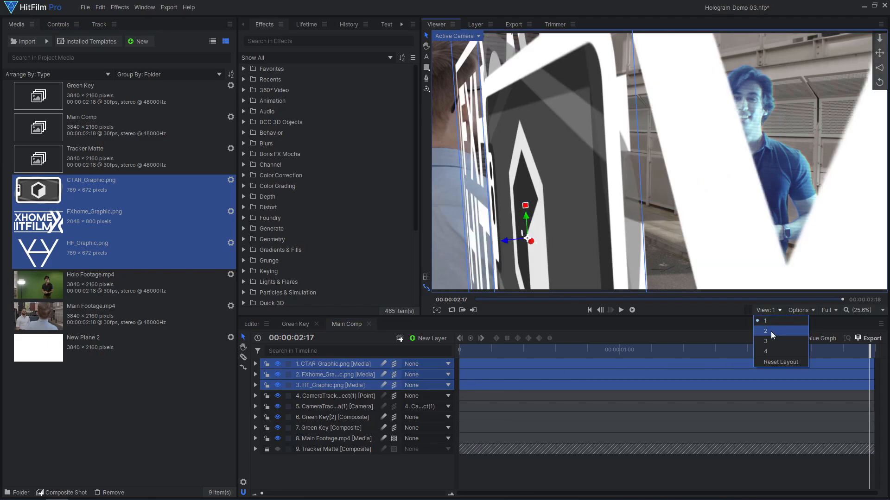
click(771, 332)
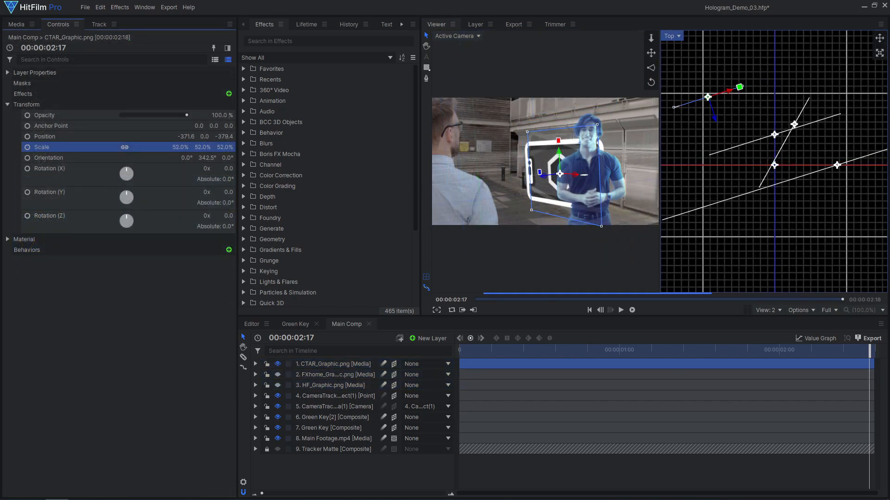
drag(564, 173, 552, 171)
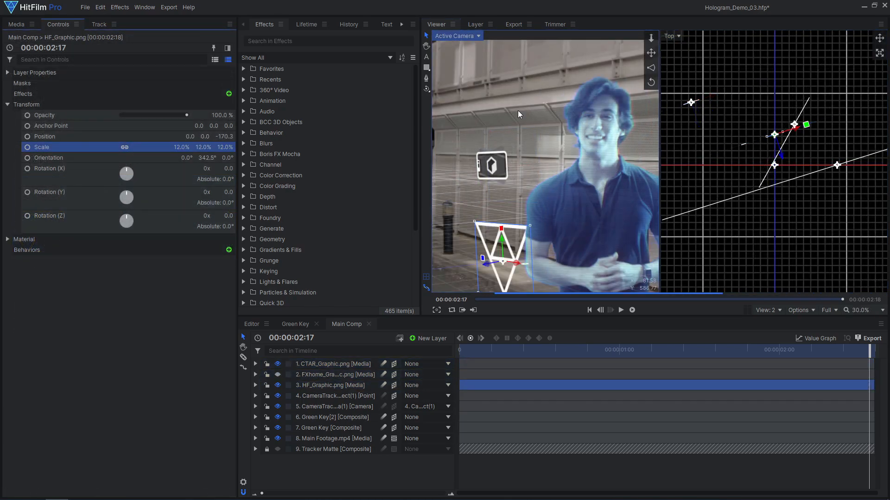
click(780, 119)
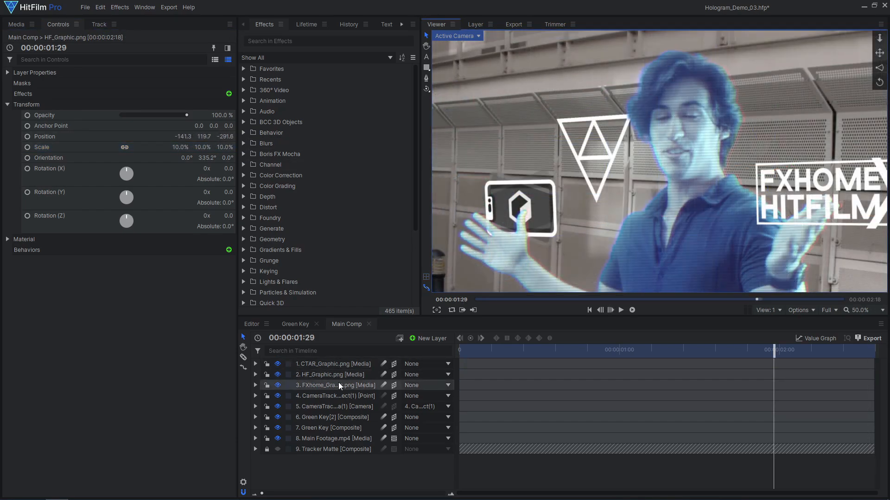
Step: Duplicate the Green Key[2] layer and hide the duplicate
click(341, 418)
key(ctrl+d)
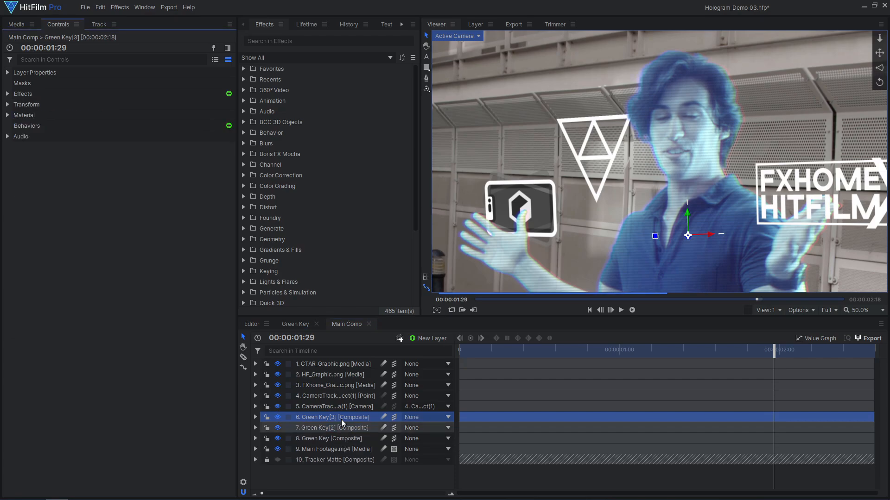
click(278, 417)
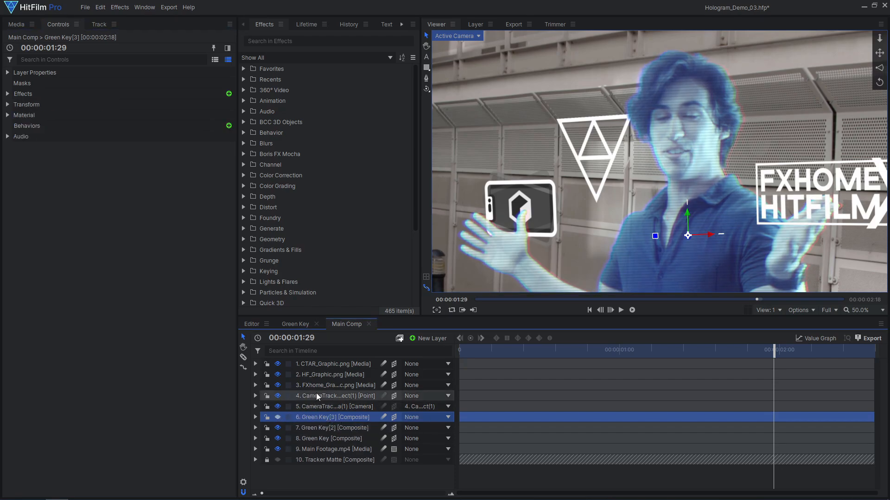
Step: Add a Set Matte effect to the CTAR_Graphic layer with Green Key[3] as source layer and Subtract as blend
click(313, 365)
click(229, 94)
text(set)
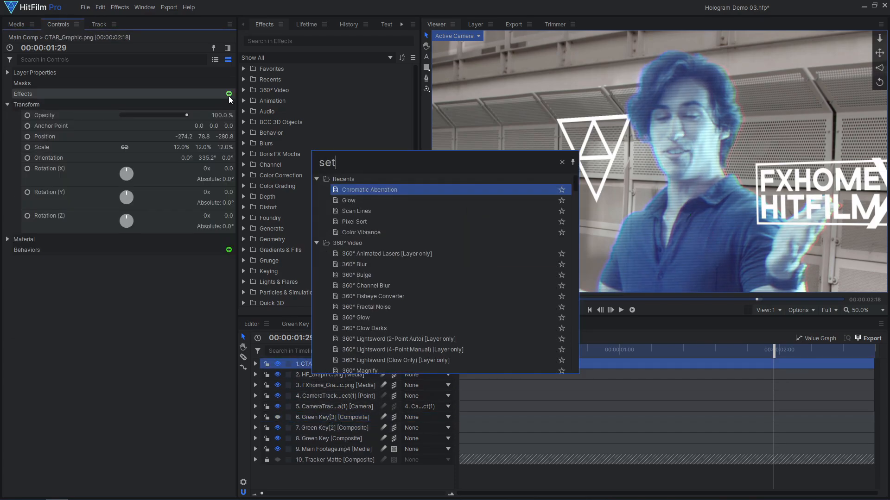
click(356, 204)
click(18, 105)
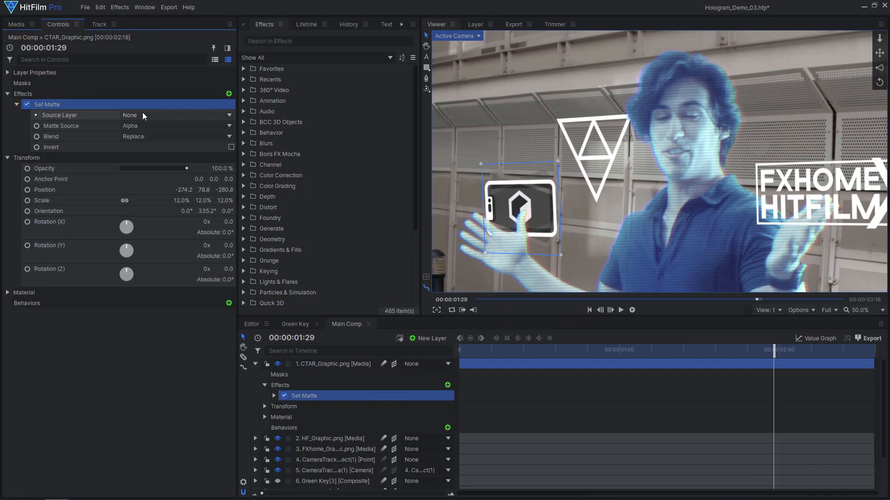
click(142, 115)
click(158, 192)
click(149, 135)
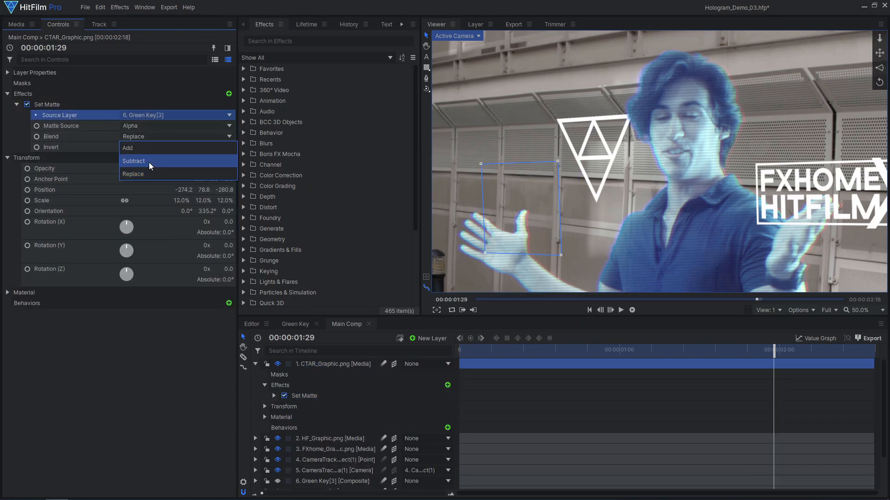
click(149, 162)
Step: Add a Tint effect to the FXhome_Graphic layer and map white to a golden yellow
click(229, 94)
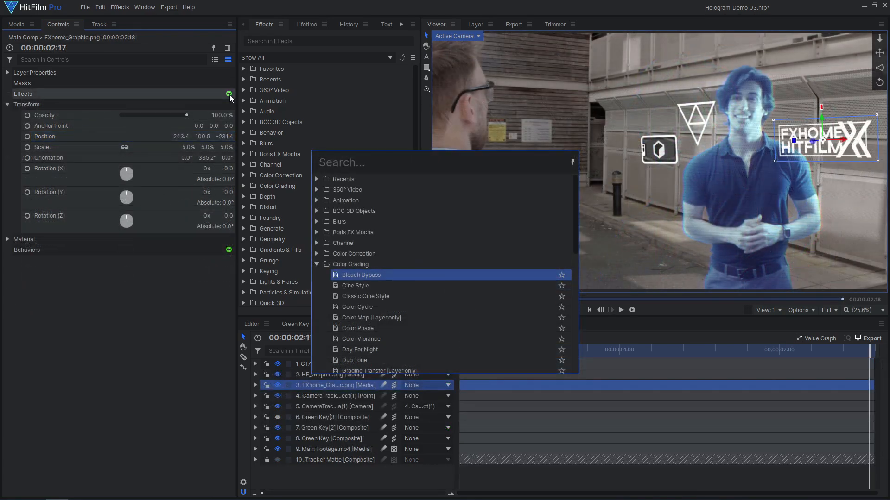
text(tint)
key(Return)
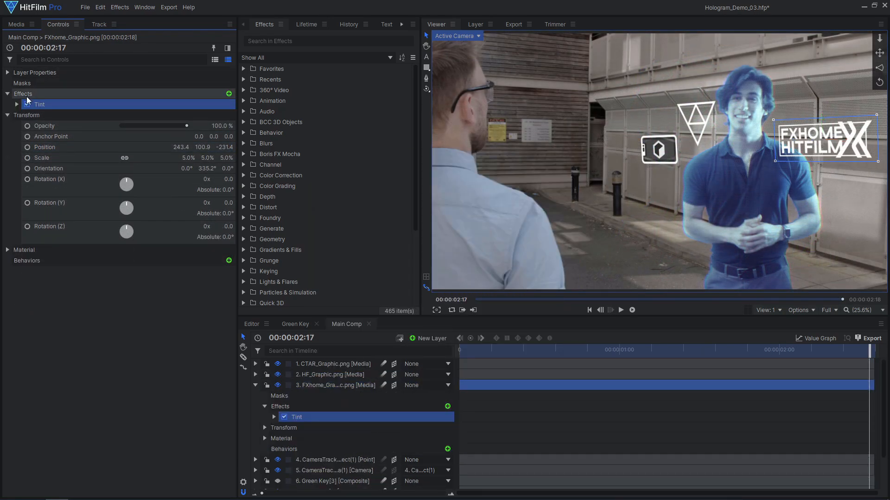
click(16, 104)
drag(155, 141, 211, 155)
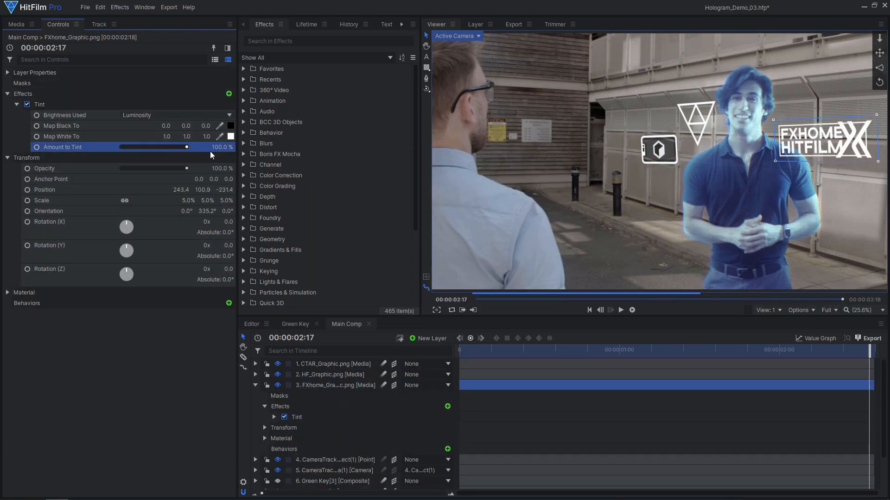
click(230, 136)
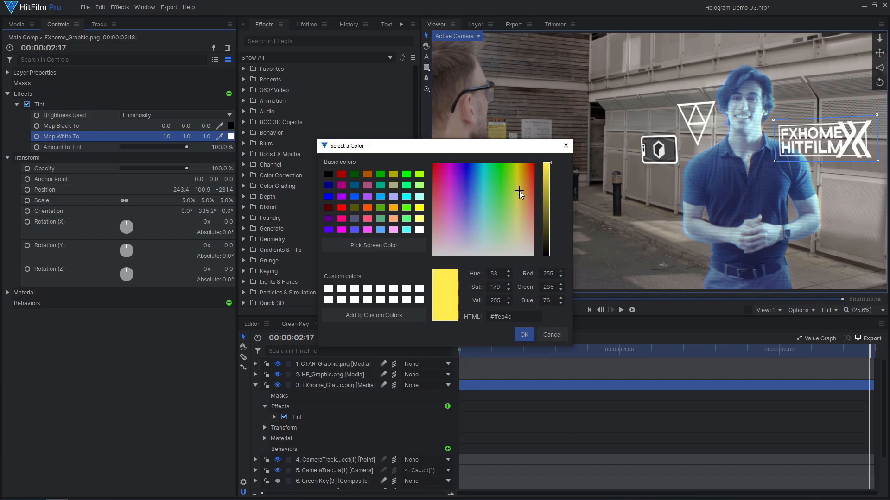
click(524, 334)
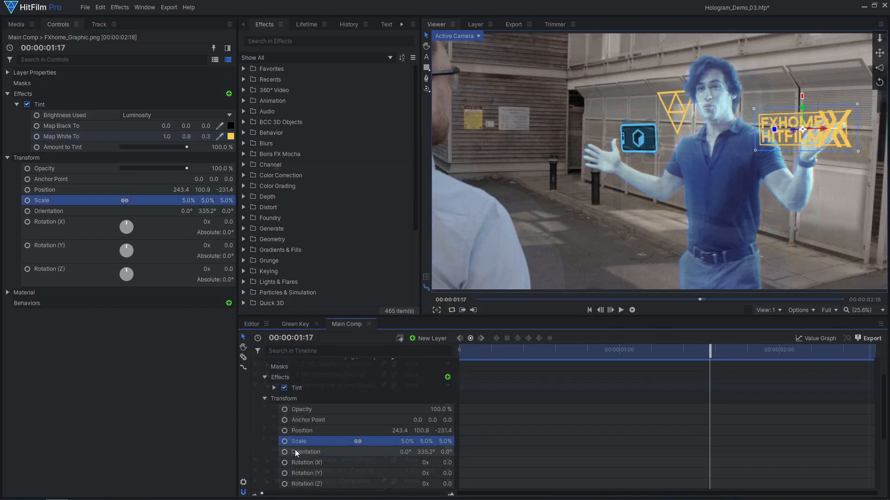
Step: Keyframe the FXhome graphic's scale at 5% at 00:00:01:17 and at 0% at 00:00:01:07
click(285, 442)
key(comma)
key(comma)
key(comma)
key(comma)
key(comma)
key(comma)
key(comma)
key(comma)
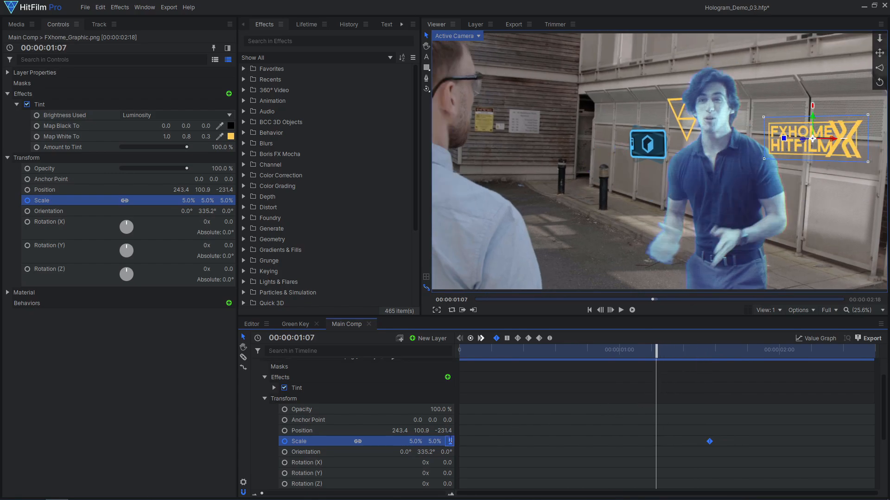
drag(450, 441, 449, 439)
Step: Add an overshoot keyframe of 8% scale to the FXhome graphic at 00:00:01:12 and scrub through the animation
key(period)
key(period)
key(period)
key(period)
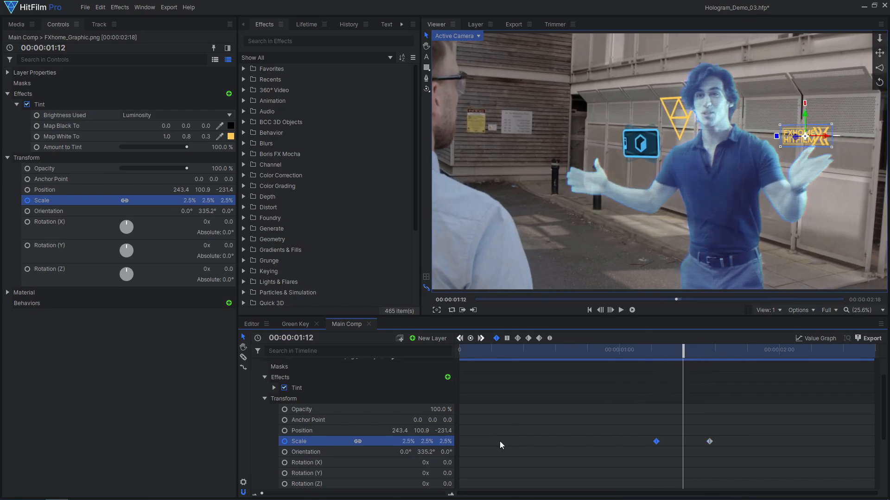
click(445, 441)
text(8)
key(Return)
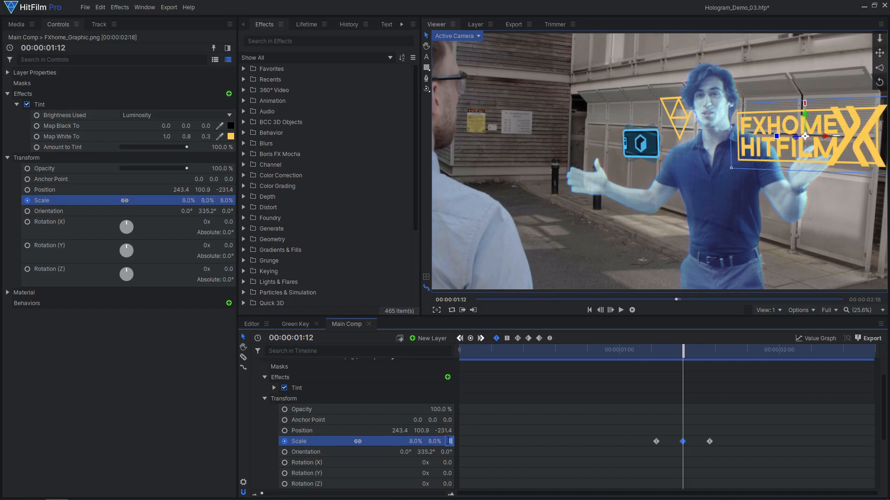
key(Return)
key(comma)
key(comma)
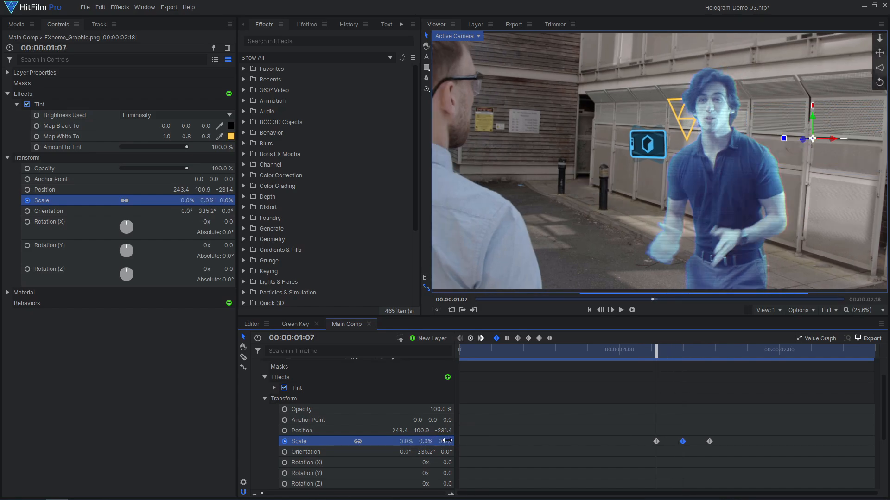
drag(665, 346, 699, 346)
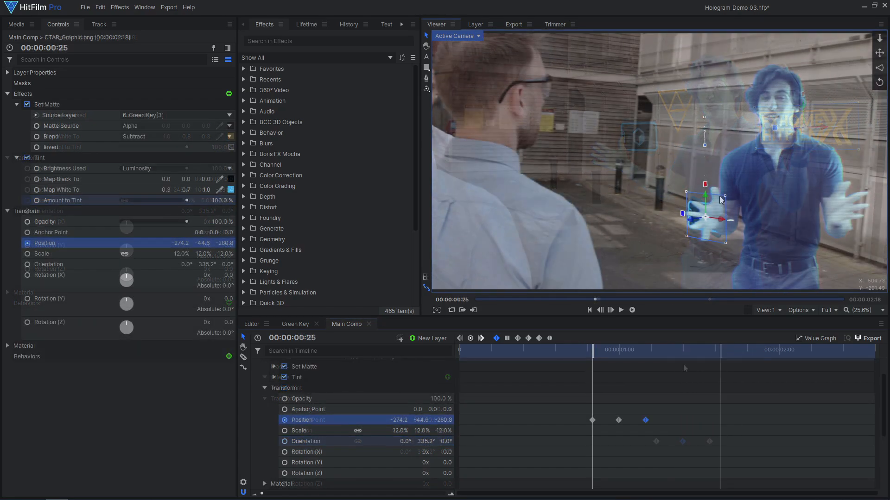
Step: Keyframe the CTAR graphic's opacity to fade from 0% at 00:00:00:25 to 100% at 00:00:00:28
click(284, 399)
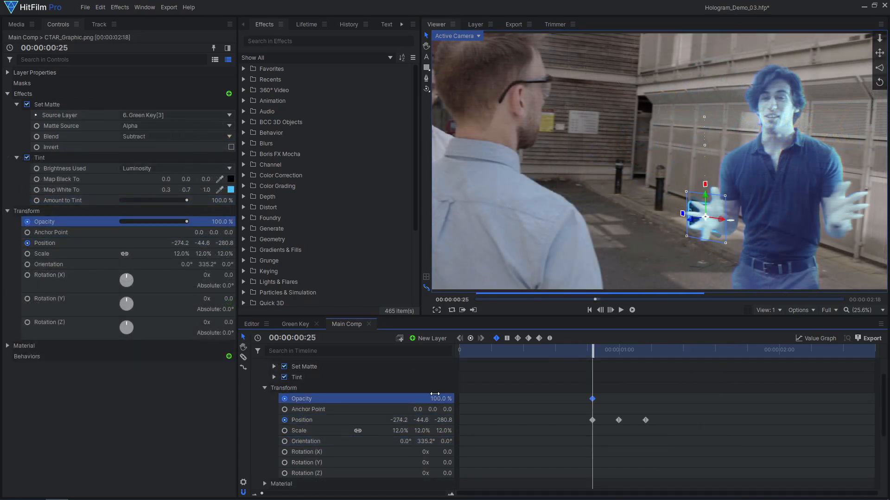
key(period)
key(period)
key(period)
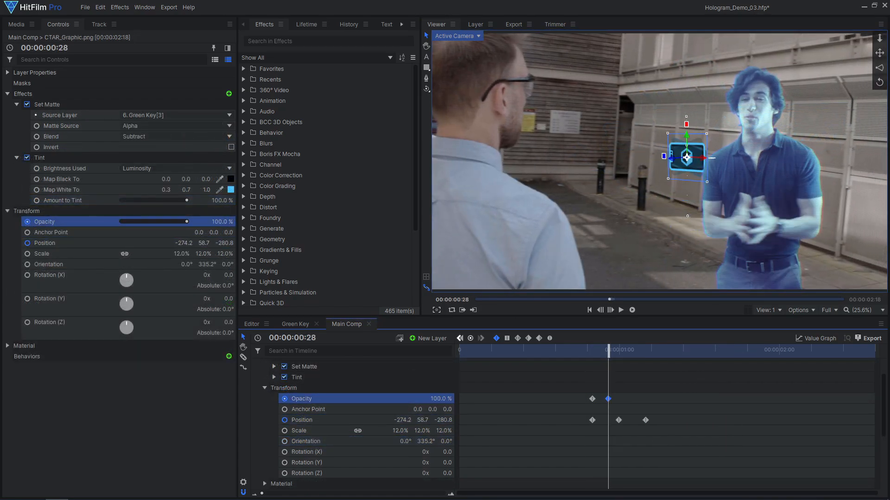
Step: Change all of the CTAR graphic's position keyframes to Bezier interpolation and return the playhead to 00:00:00:21
click(300, 420)
click(550, 339)
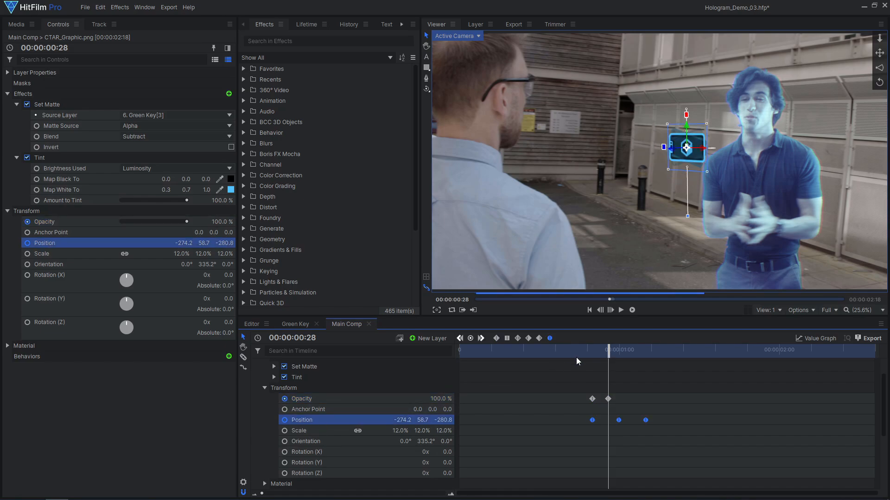
click(571, 354)
scroll(302, 400, up, 2)
click(256, 364)
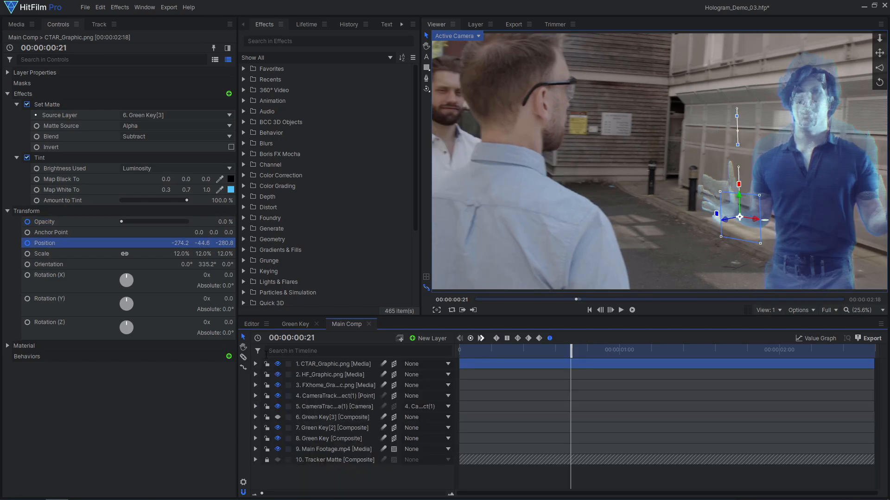
Step: Enable motion blur on the CTAR, HF and FXhome graphic layers and play back the animation
click(311, 364)
shift+click(326, 384)
click(383, 385)
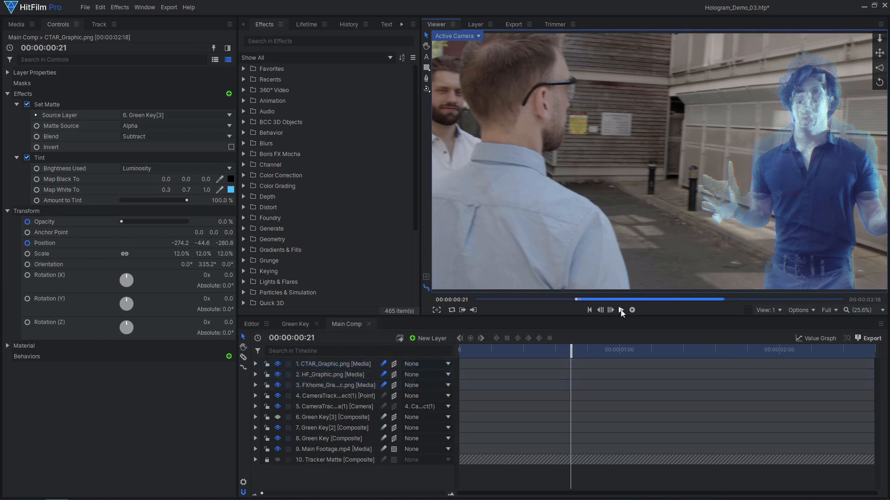
click(622, 311)
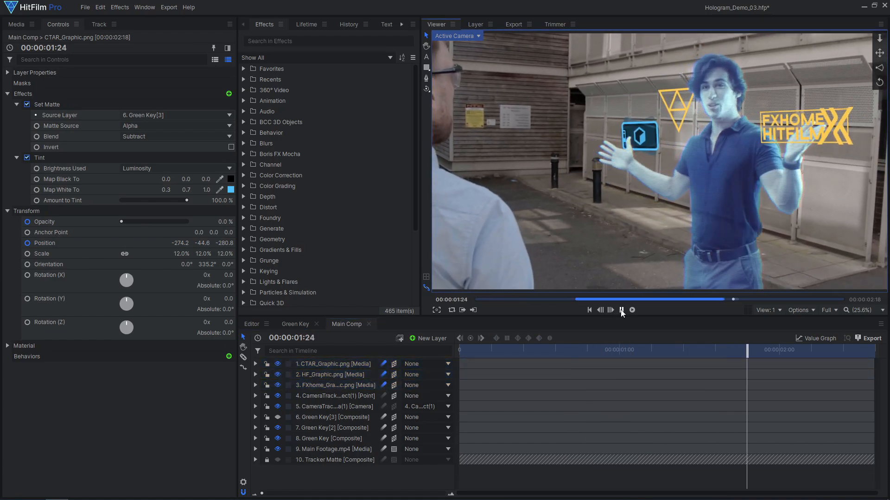
Step: Play back the graphics animation from 00:00:00:22
click(580, 300)
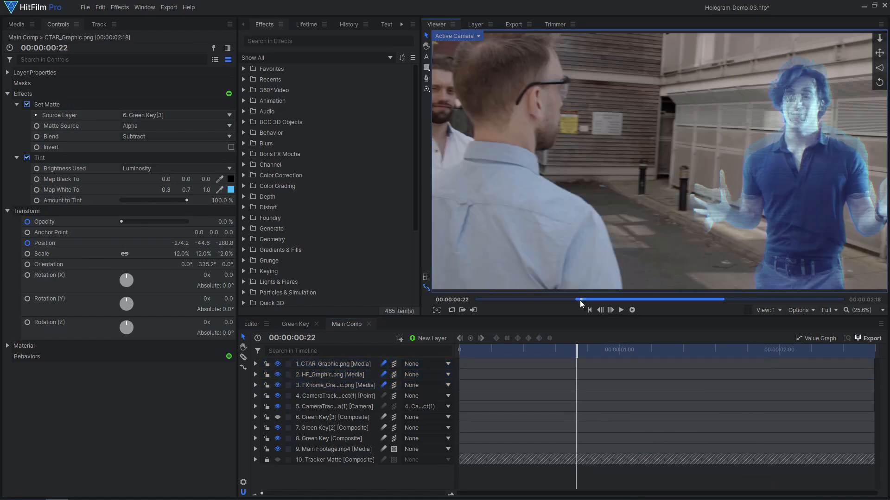
click(621, 310)
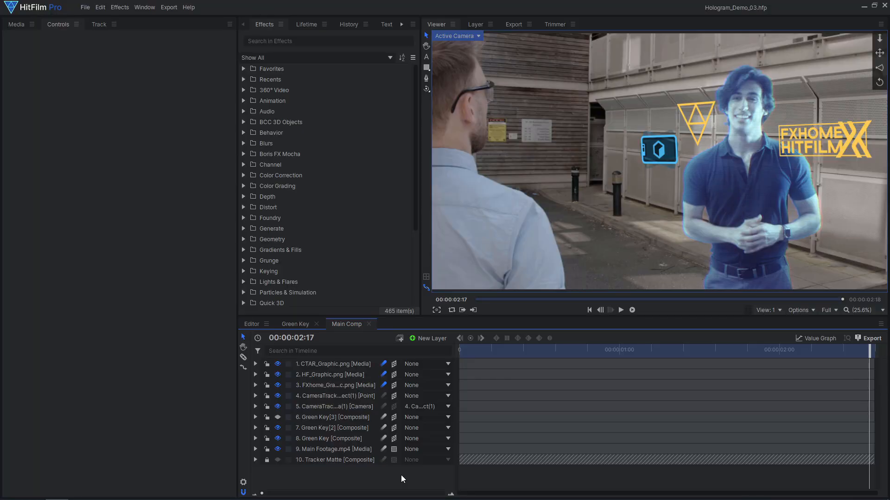
Step: Add a text layer to Main Comp reading "Visual Effects Artist" and select all of its text
click(432, 337)
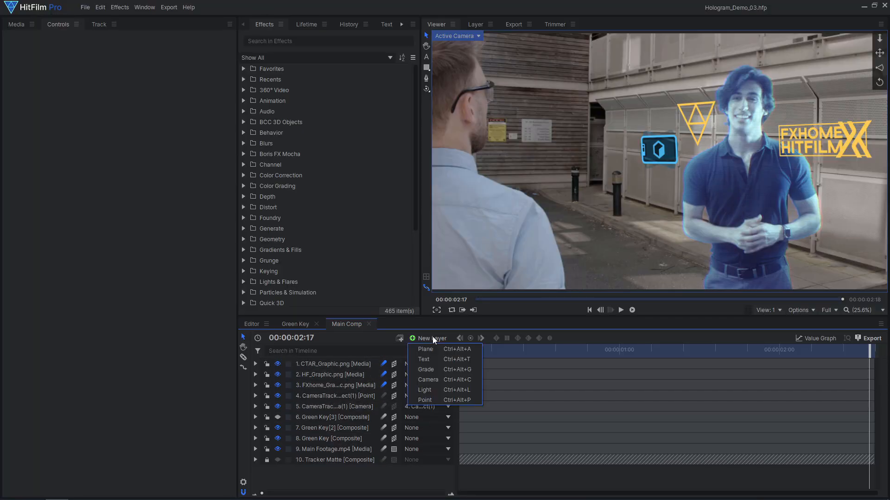
click(434, 361)
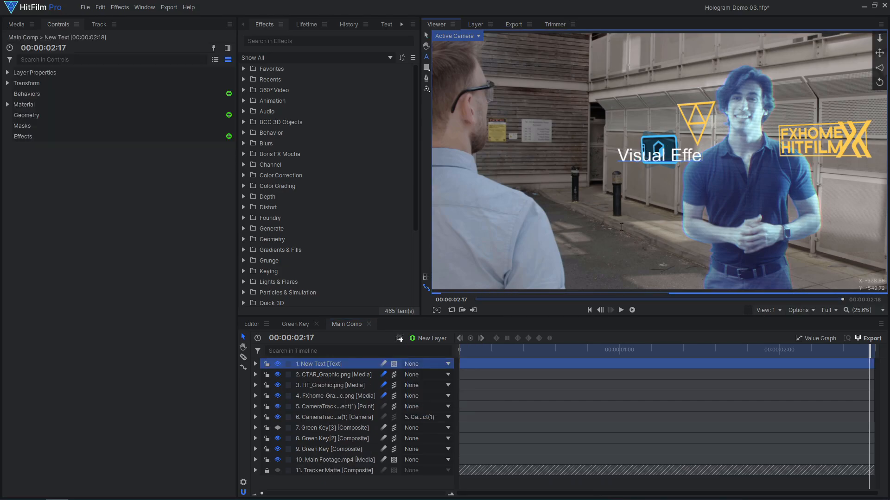
key(ctrl+a)
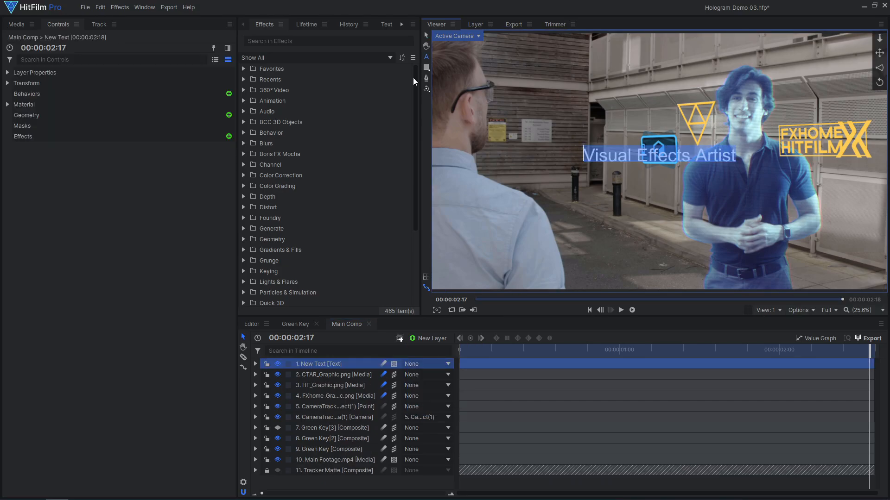
Step: Set the selected text's font to Antapani Extra Bold at size 350
click(386, 25)
click(347, 57)
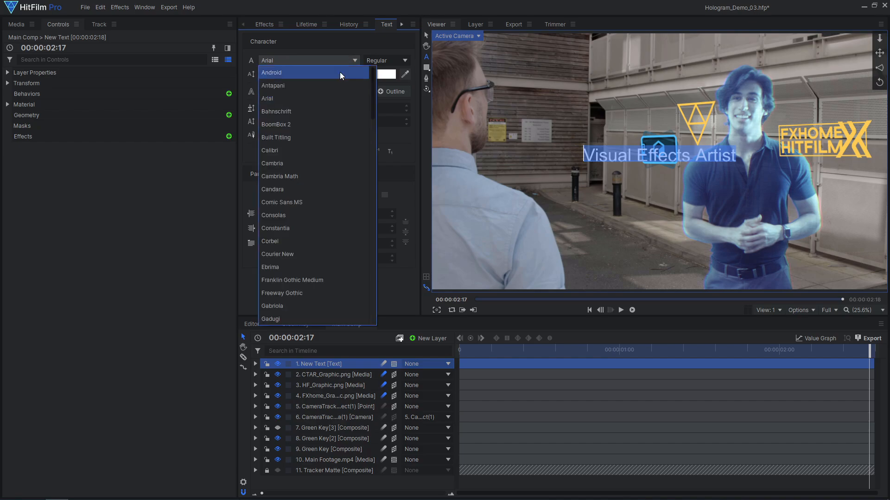
click(338, 74)
drag(320, 74, 427, 75)
click(427, 36)
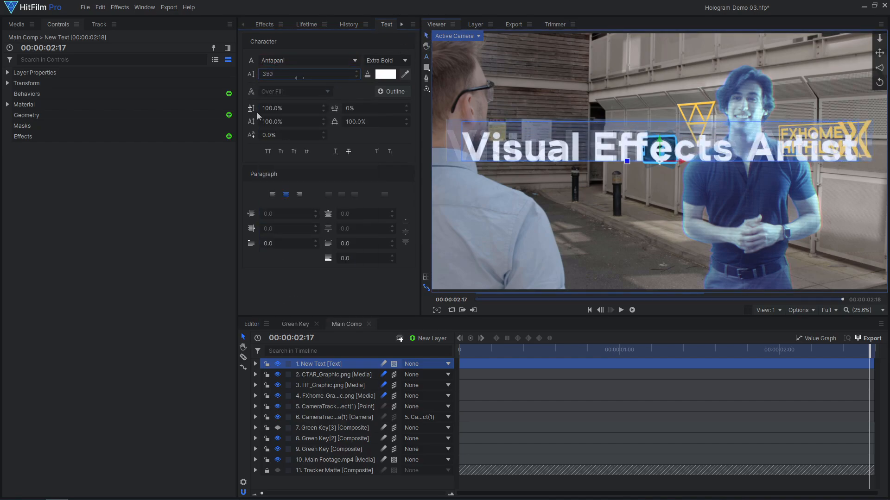
Step: Add a Bend geometry effect to the text layer and set its angle to 180°
click(228, 115)
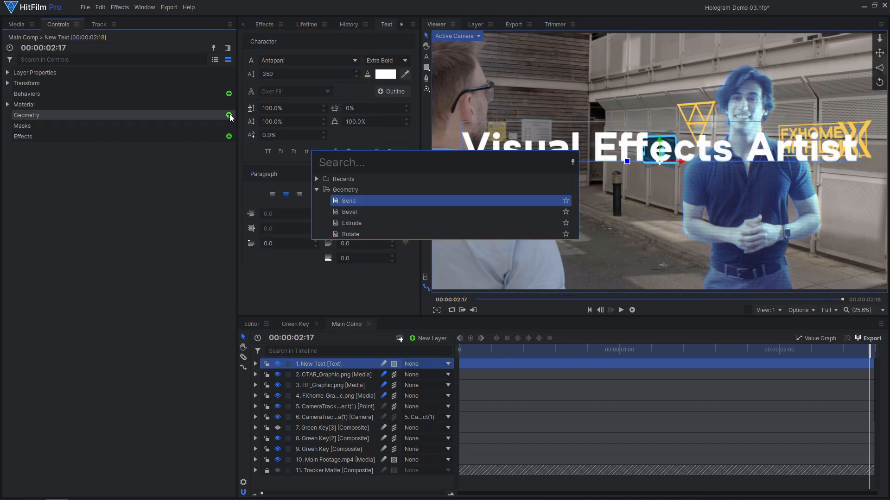
click(367, 202)
click(17, 126)
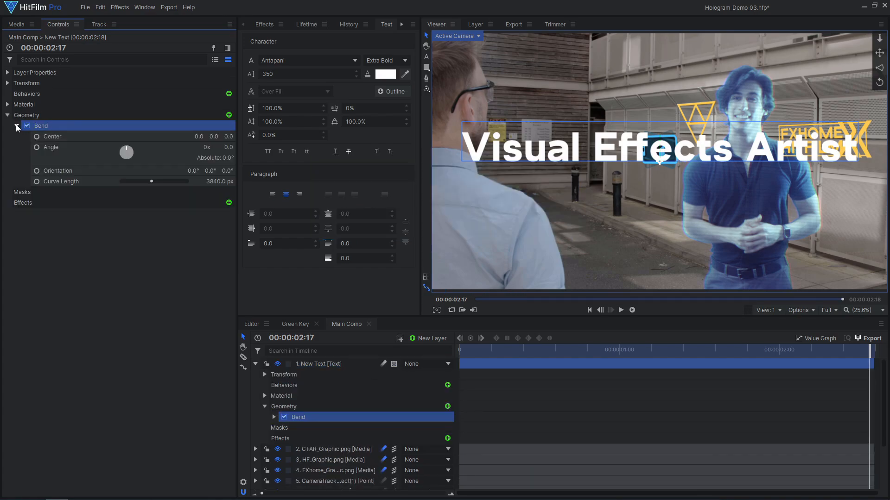
drag(226, 147, 226, 148)
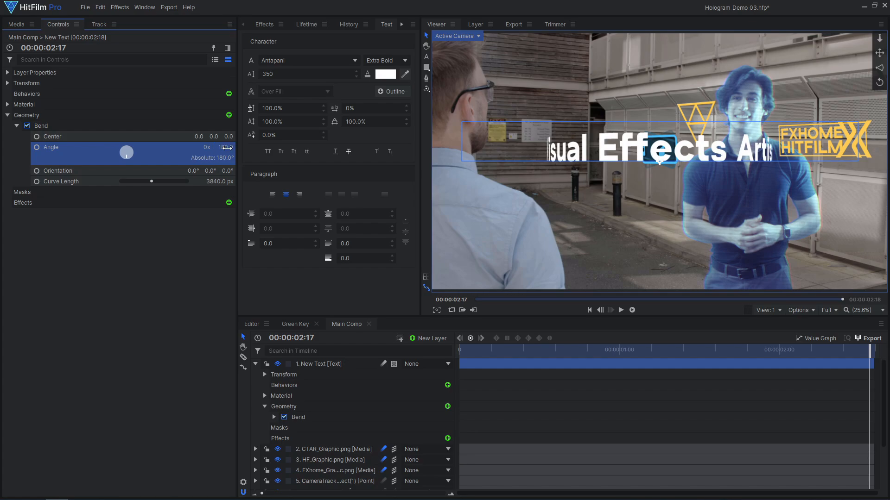
Step: Make the text layer 3D and set its anchor point Z to 993
click(403, 384)
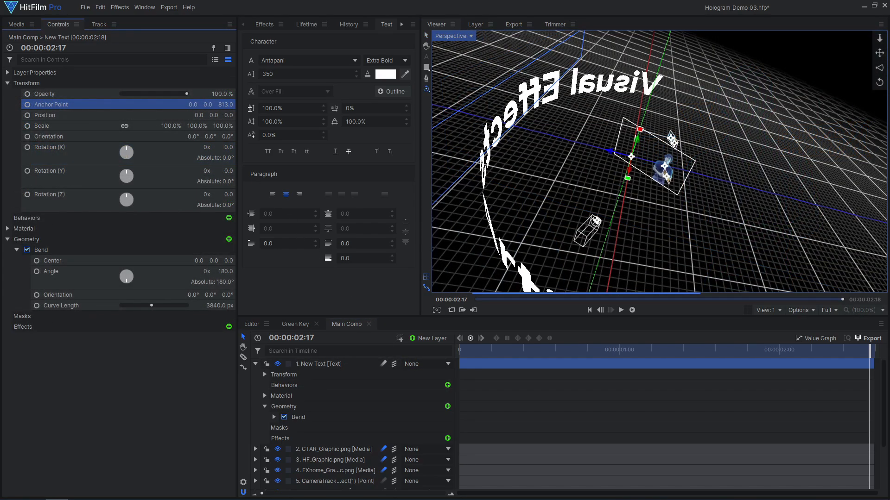
drag(225, 104, 225, 104)
Step: Scale the curved text to 12% and move it to about 105.4, 8.3, -225.3 so it wraps around the hologram actor
click(427, 36)
drag(598, 204, 663, 174)
click(426, 88)
drag(575, 162, 612, 232)
click(427, 37)
drag(660, 202, 668, 195)
drag(171, 126, 130, 126)
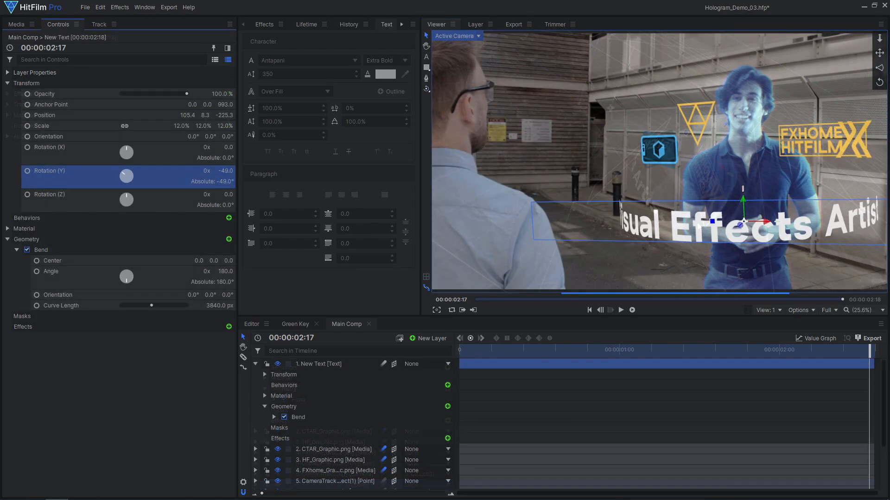
Step: Keyframe the text's Y rotation from -125° at 00:00:00:00 to -28° at 00:00:02:17 and scrub through the motion
drag(218, 171, 232, 172)
click(28, 172)
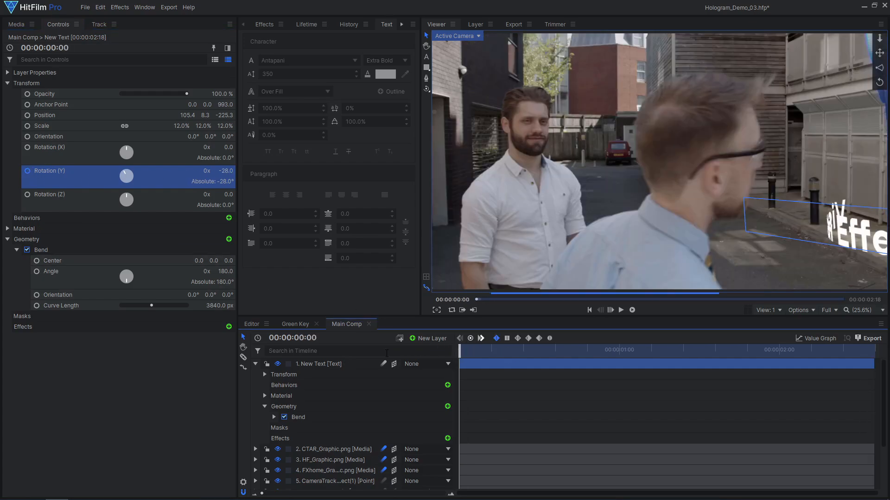
drag(226, 171, 207, 171)
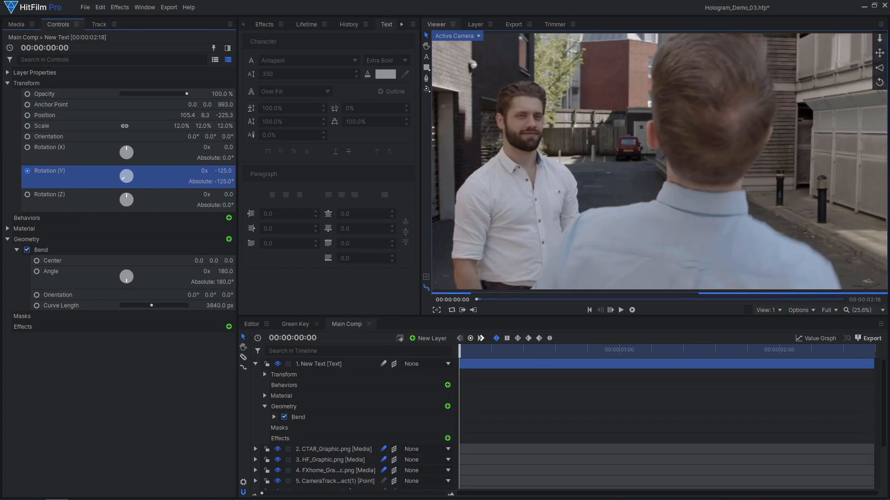
drag(467, 351, 841, 357)
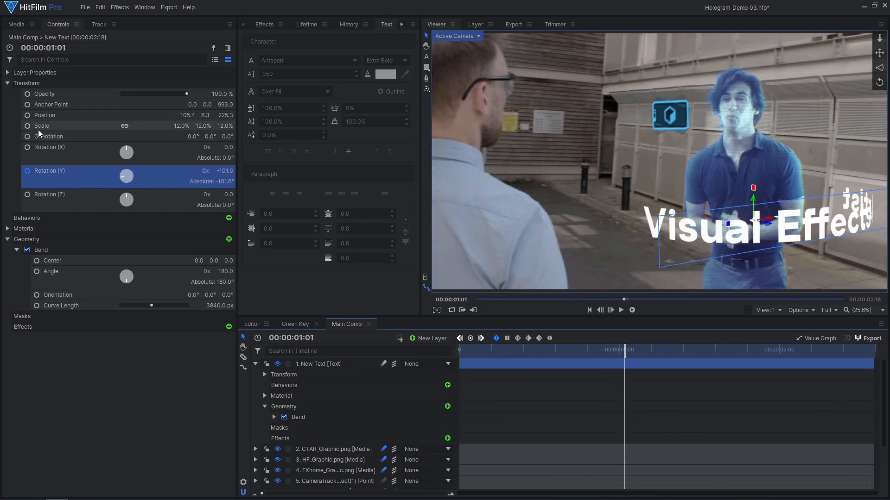
Step: Keyframe the text's scale at 0% on 00:00:00:21, 5% on 00:00:00:26 and 12% on 00:00:01:01
click(56, 129)
key(Left)
key(Left)
key(Left)
key(Left)
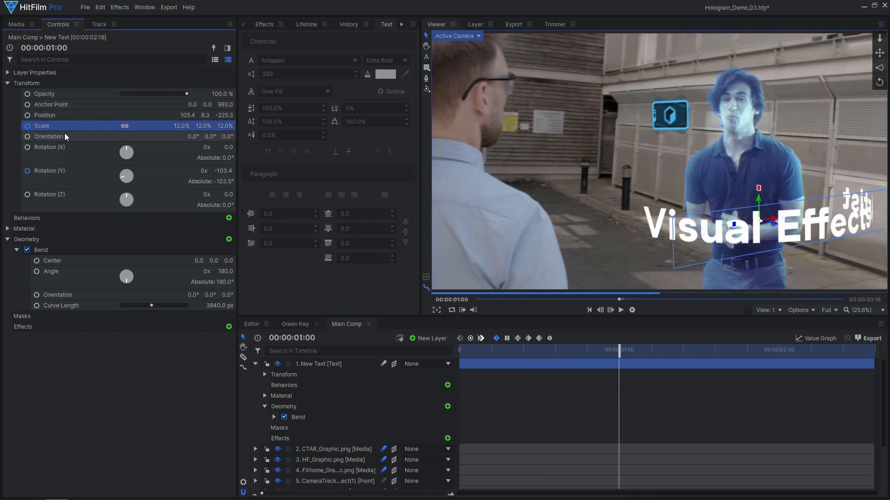
key(Left)
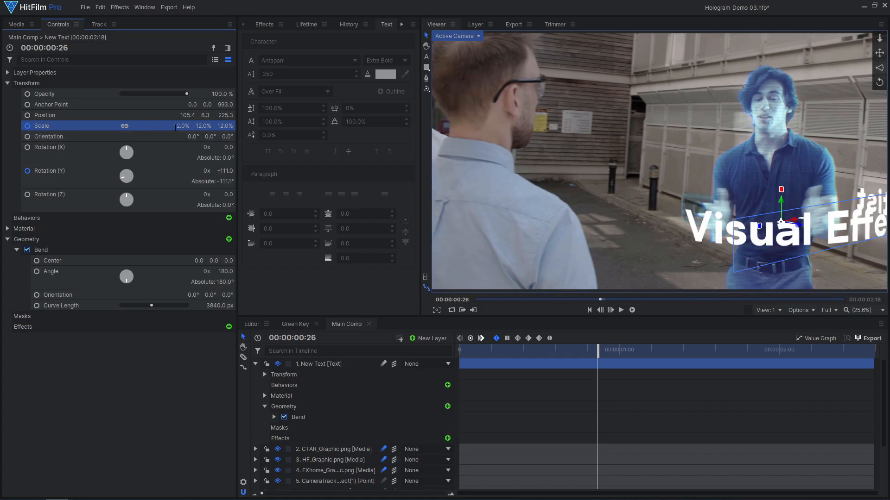
text(5)
key(Return)
key(Left)
key(Left)
key(Left)
key(Left)
key(Left)
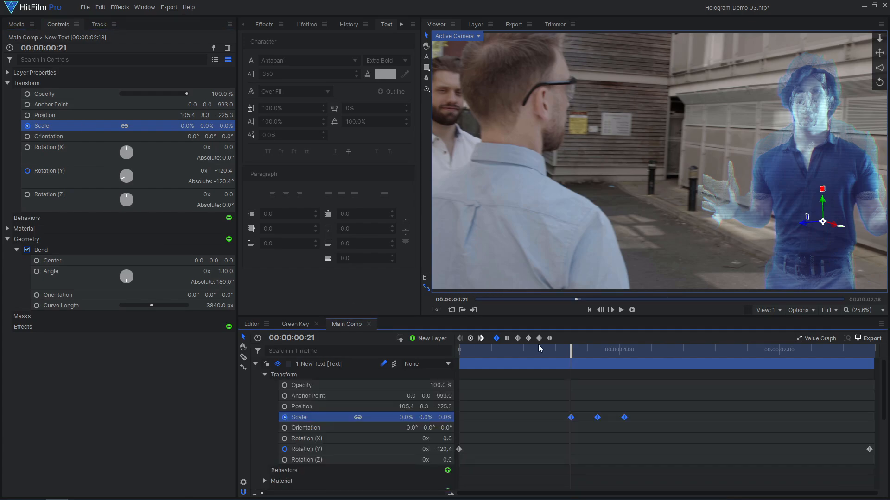
Step: Change all of the text's scale keyframes to Bezier interpolation and step through the frames to 00:00:01:06
click(549, 339)
key(Right)
key(Right)
key(Right)
key(Right)
key(Right)
key(Right)
key(Right)
key(Right)
key(Right)
key(Right)
key(Right)
key(Right)
key(Right)
key(Right)
key(Right)
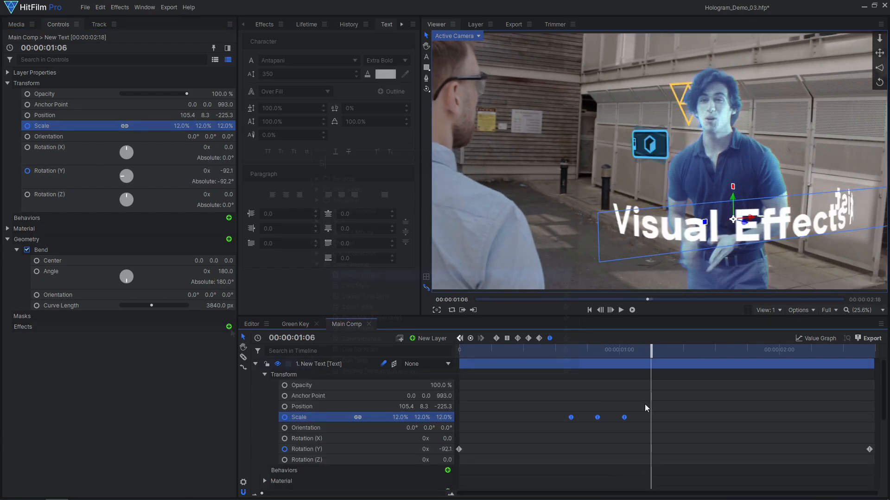
Step: Add a Stutter effect with 2 freeze frames to the text layer and step through the frames to 00:00:01:12
click(229, 327)
text(stutter)
key(Return)
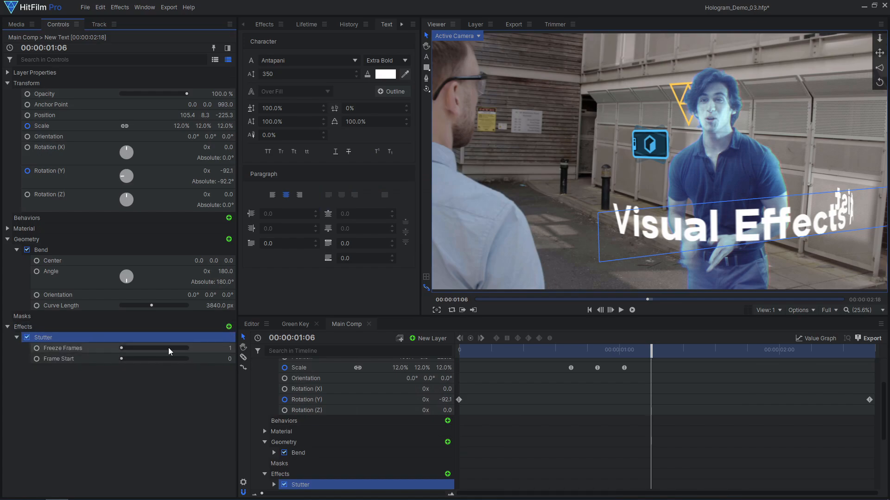
text(2)
key(Return)
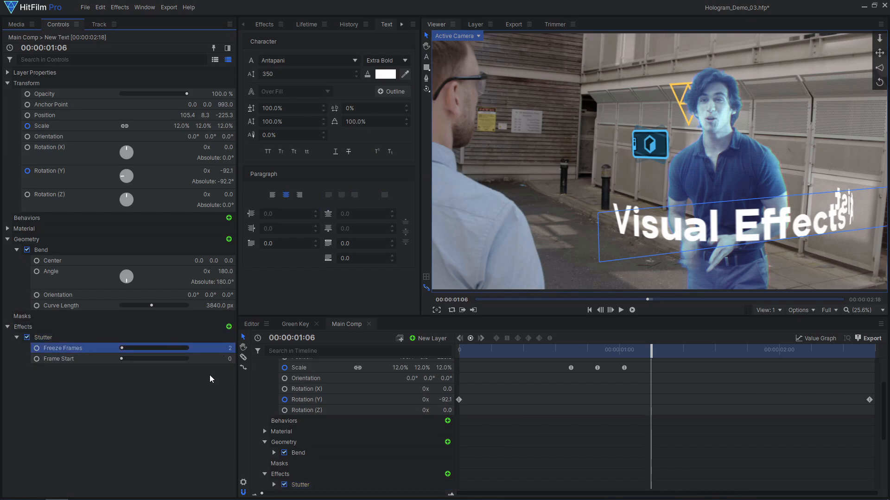
key(period)
key(period)
key(period)
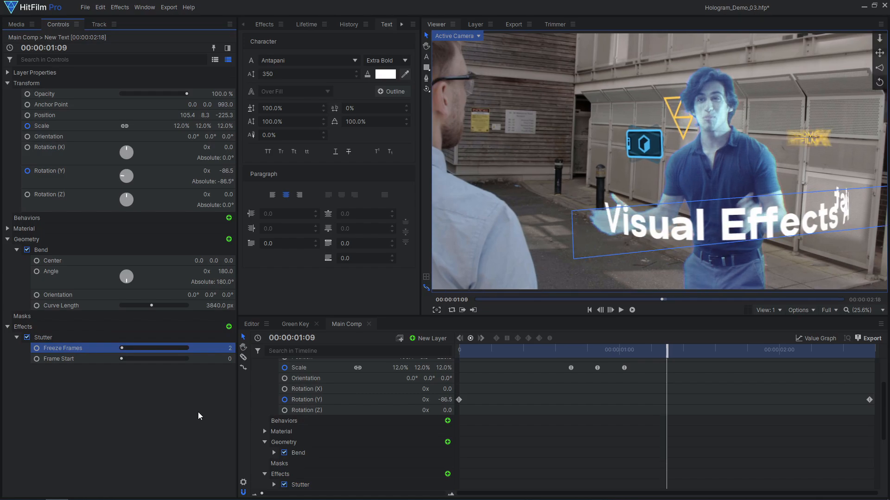
key(period)
key(period)
key(period)
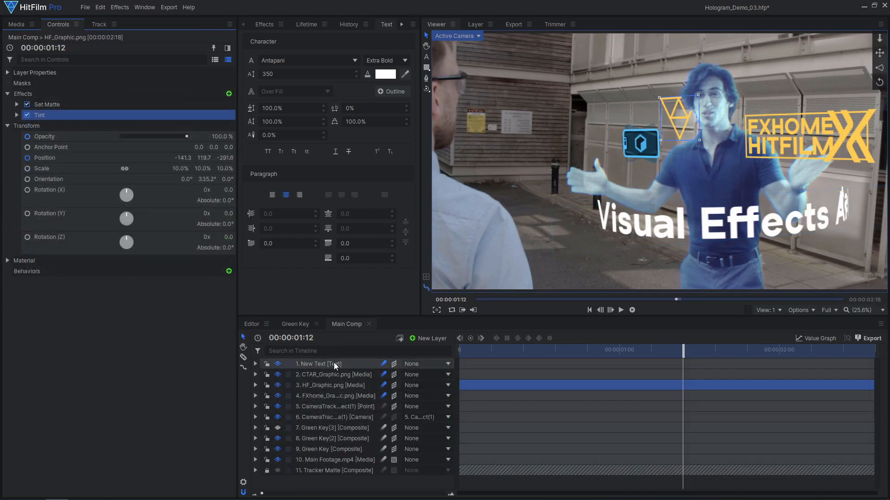
Step: Copy the HF graphic's Tint to the text layer, and keyframe Stutter's freeze frames at 1 on 00:00:01:01 and 2 on 00:00:01:02
click(333, 362)
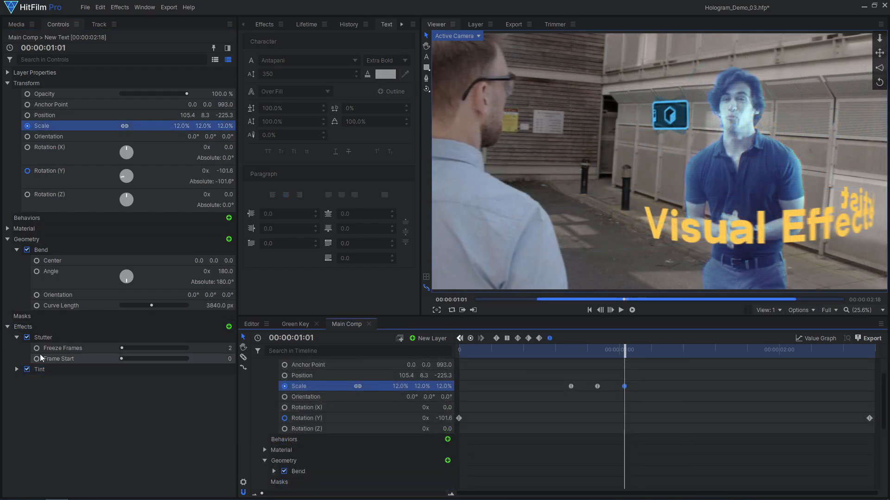
drag(122, 348, 100, 350)
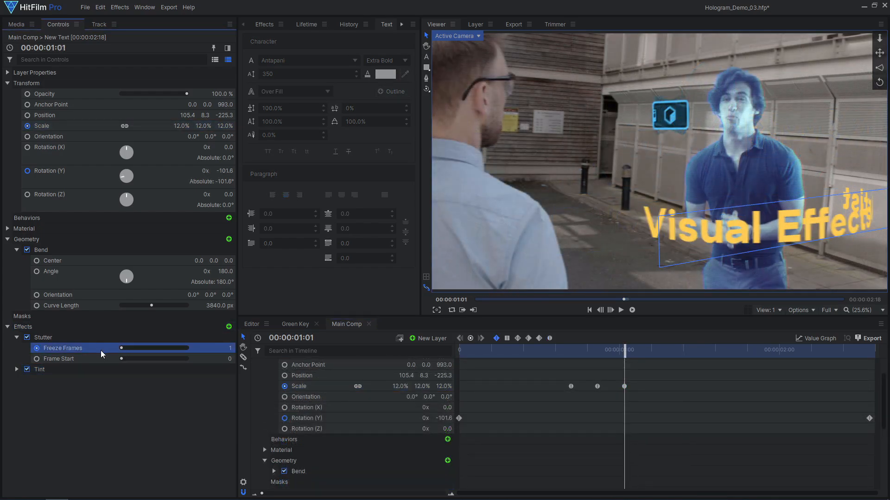
key(Right)
click(227, 348)
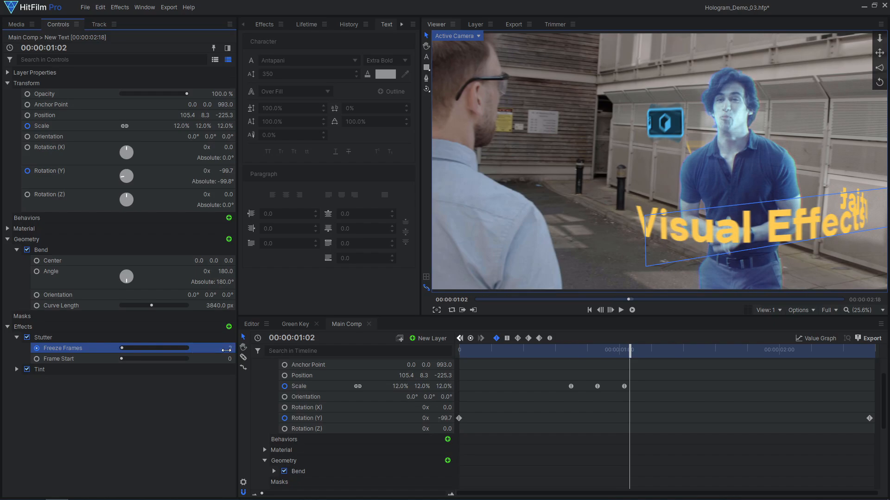
click(620, 310)
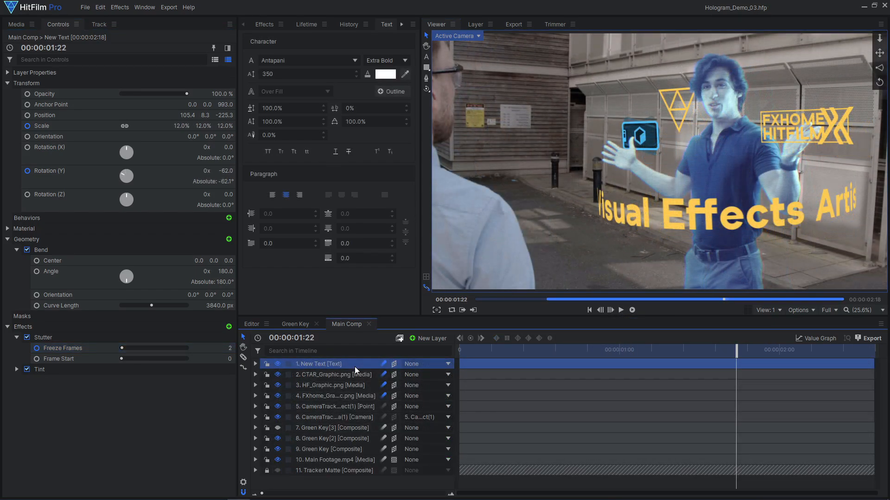
Step: Duplicate the text layer and set the duplicate's Tint white mapping to pink #ff5893
right_click(354, 366)
click(404, 238)
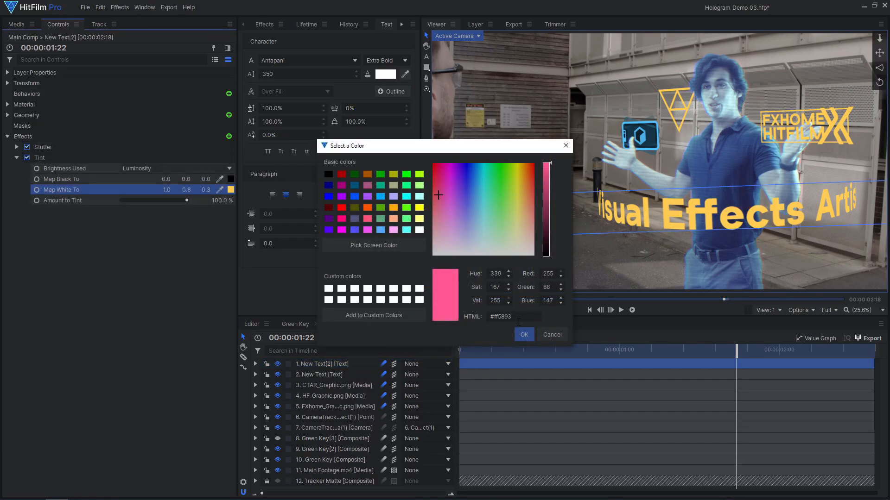
click(522, 332)
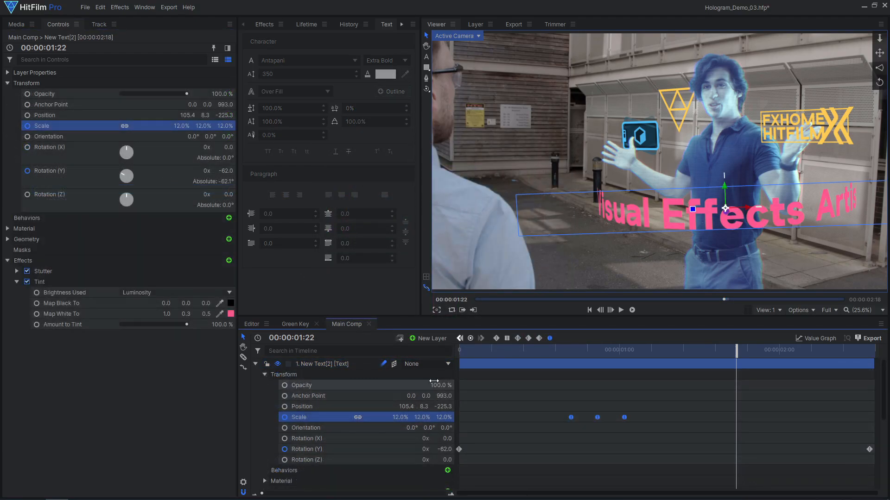
Step: Parent the duplicate text layer to the New Text layer and reset its transform properties
click(434, 364)
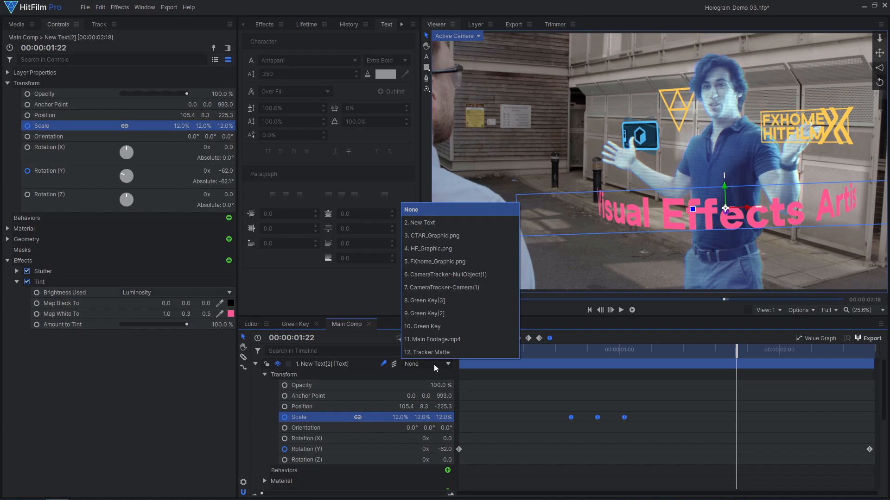
click(439, 222)
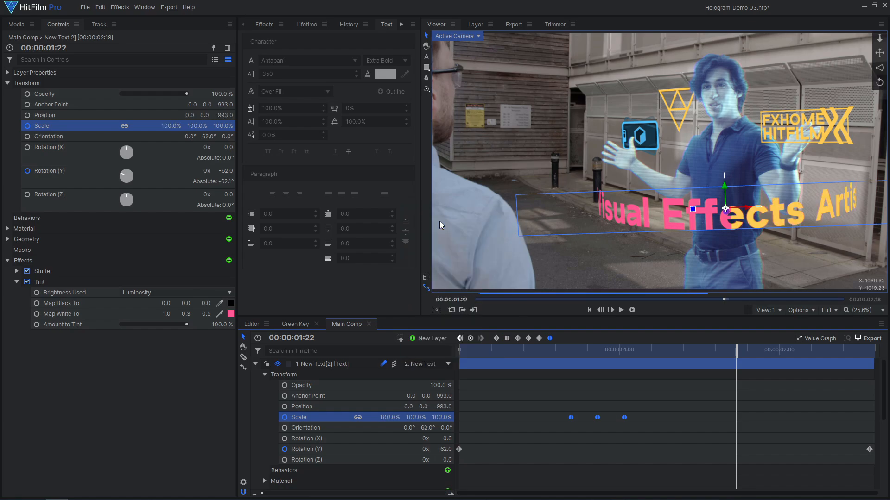
right_click(321, 374)
click(341, 387)
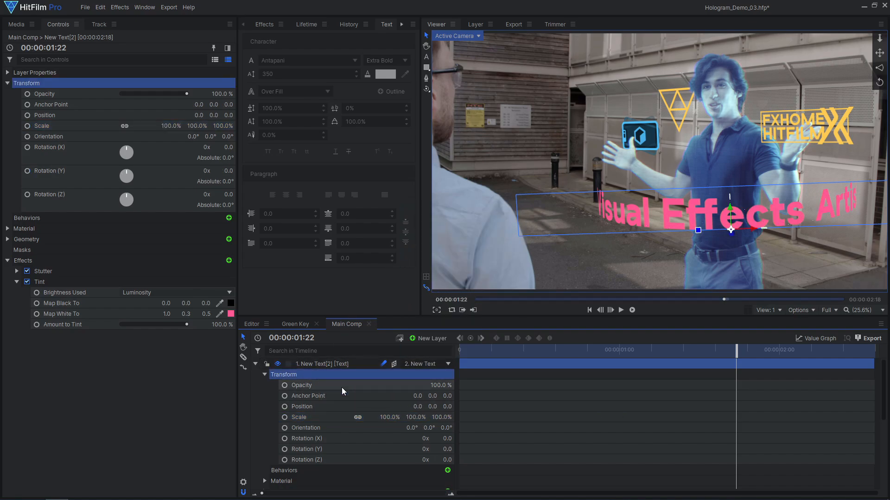
Step: Scale the pink duplicate text to 95%, offset it to about -10.8, 25.3, -53.3, and scrub to 00:00:02:10
drag(390, 417, 386, 418)
key(Return)
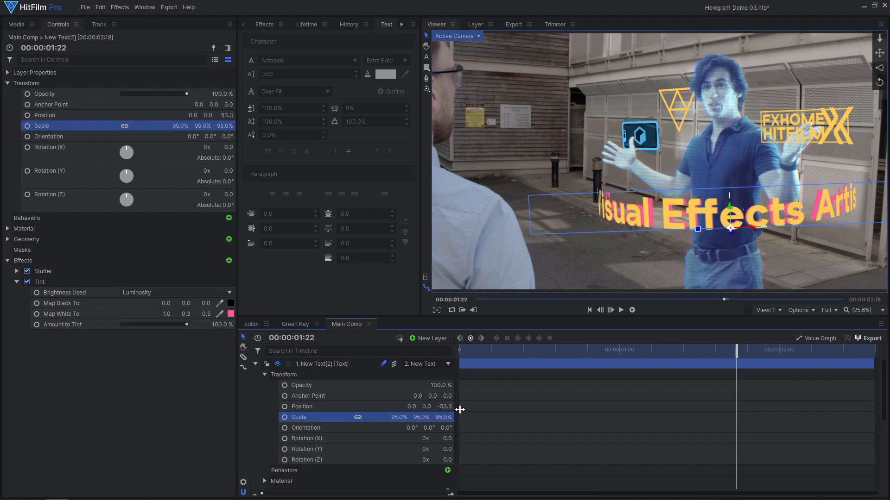
drag(752, 228, 729, 205)
drag(739, 349, 833, 348)
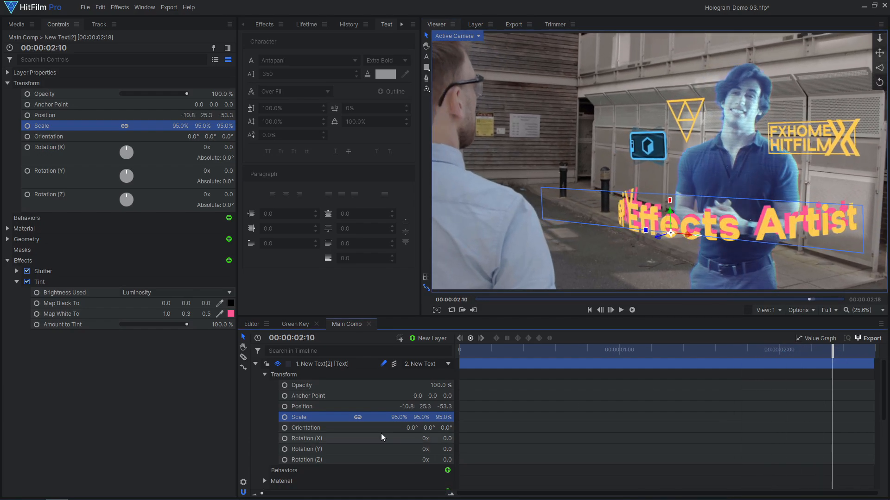
Step: Group both text layers, the three graphics layers and Green Key[3] into a new composite shot named Holo Graphics
click(256, 363)
click(325, 362)
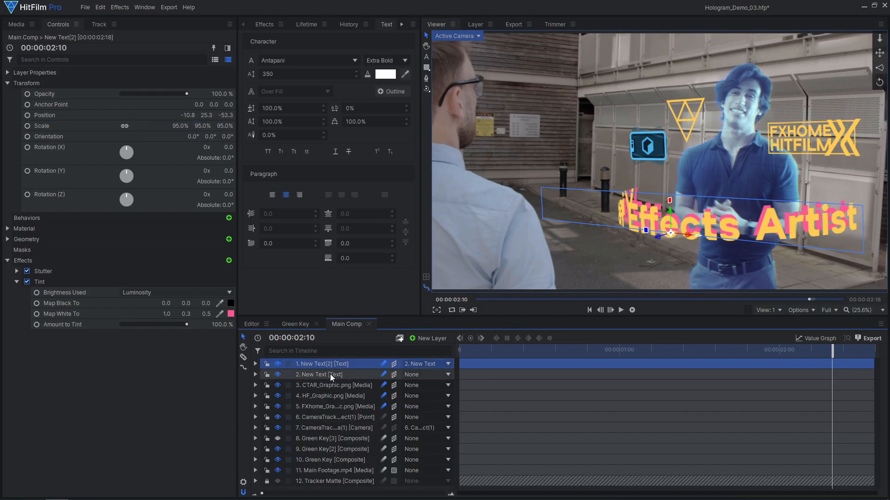
shift+click(341, 408)
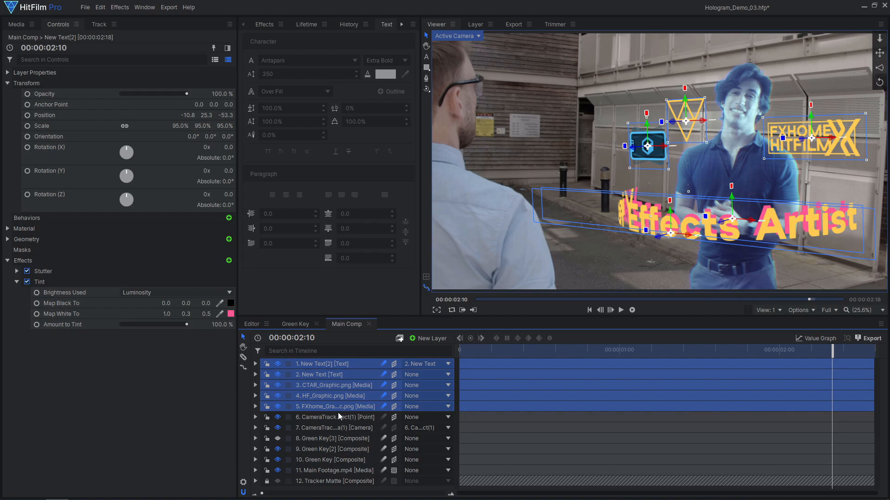
ctrl+click(328, 439)
right_click(335, 389)
click(407, 280)
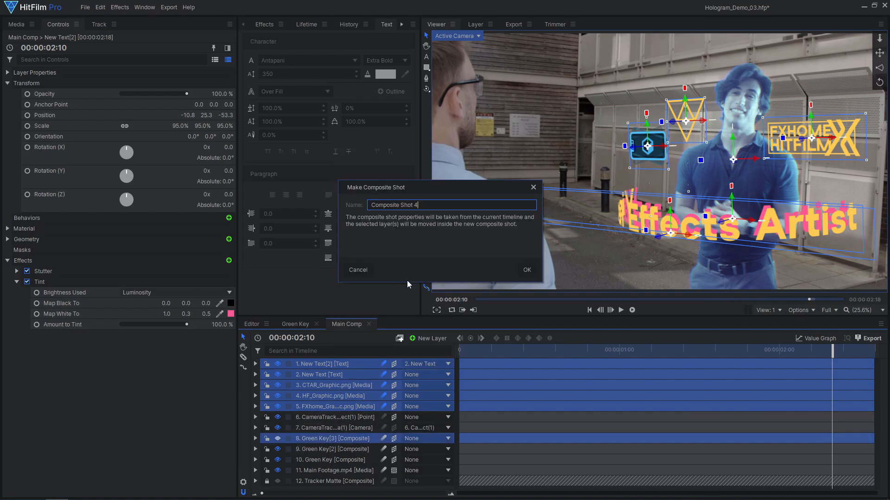
click(526, 270)
Step: At 00:00:02:02 in Holo Graphics, add a grade layer and enable its Glow effect, with intensity 0.5, threshold 14% and radius 174 px
drag(505, 357, 790, 358)
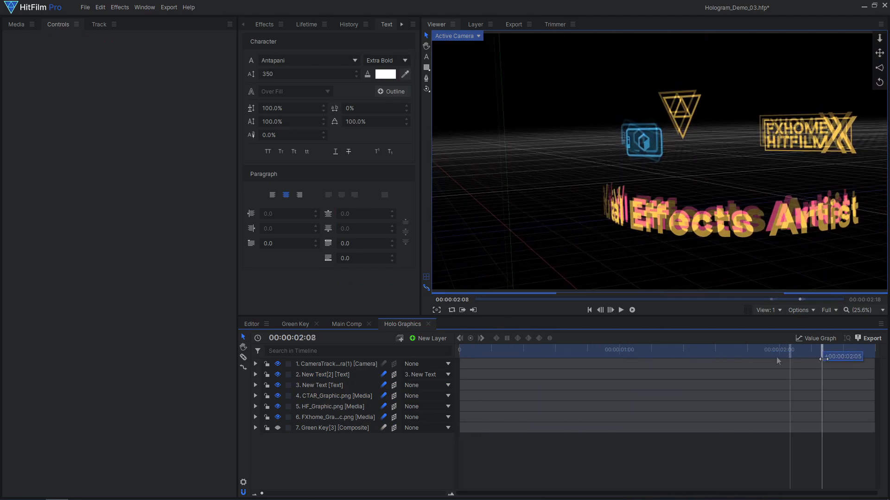
click(440, 338)
click(436, 371)
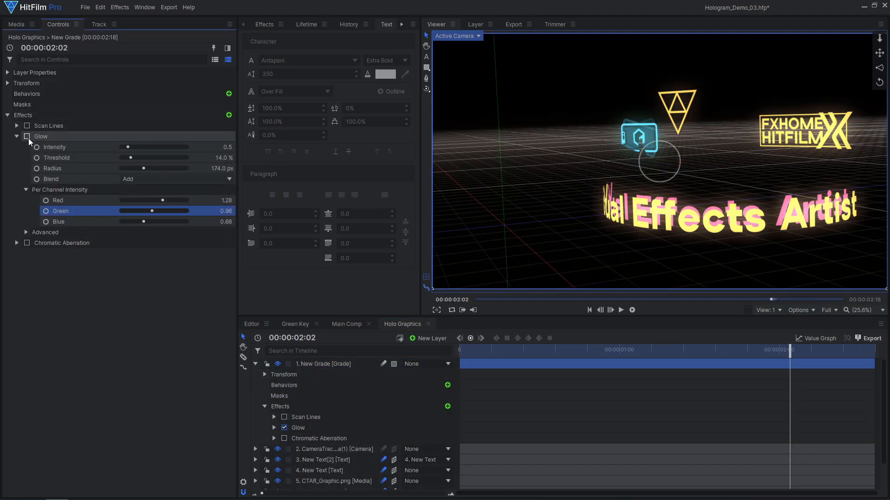
click(21, 137)
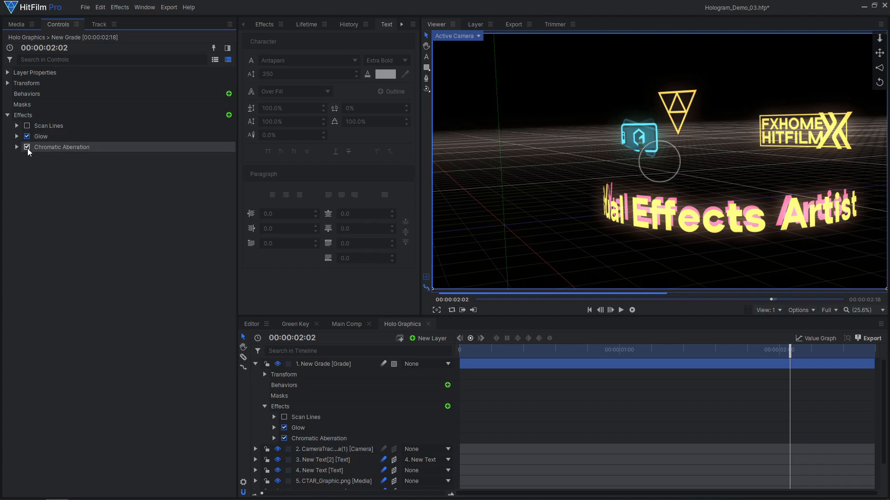
Step: Enable Chromatic Aberration on the grade layer and move Scan Lines to the end of its effects
scroll(681, 206, up, 4)
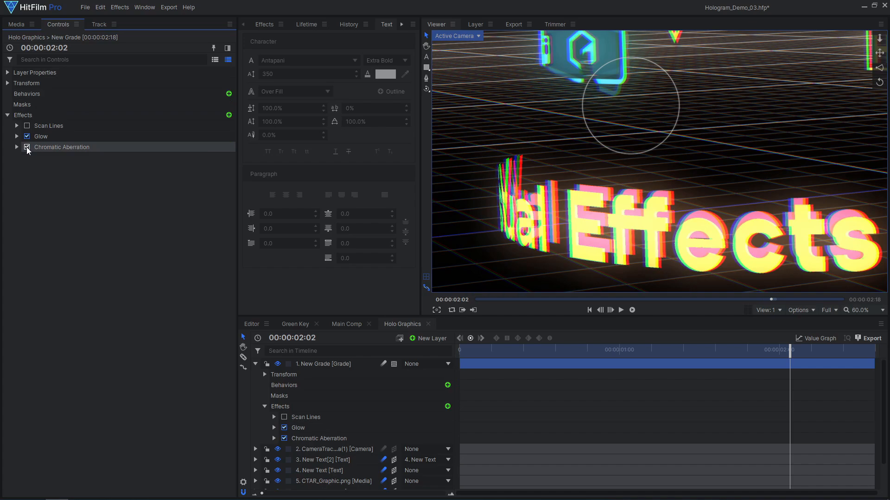
click(49, 129)
drag(49, 130, 33, 152)
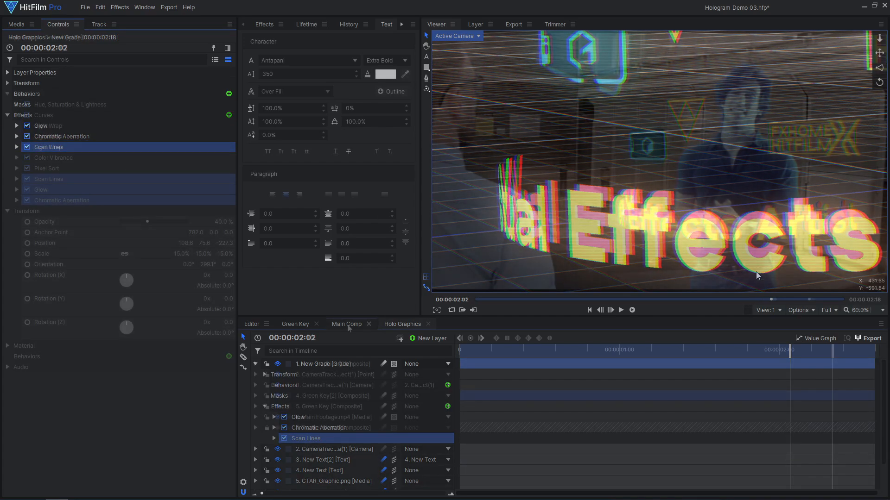
Step: In Main Comp, duplicate the Holo Graphics layer, give the duplicate an additive blend mode and lower its opacity
click(330, 365)
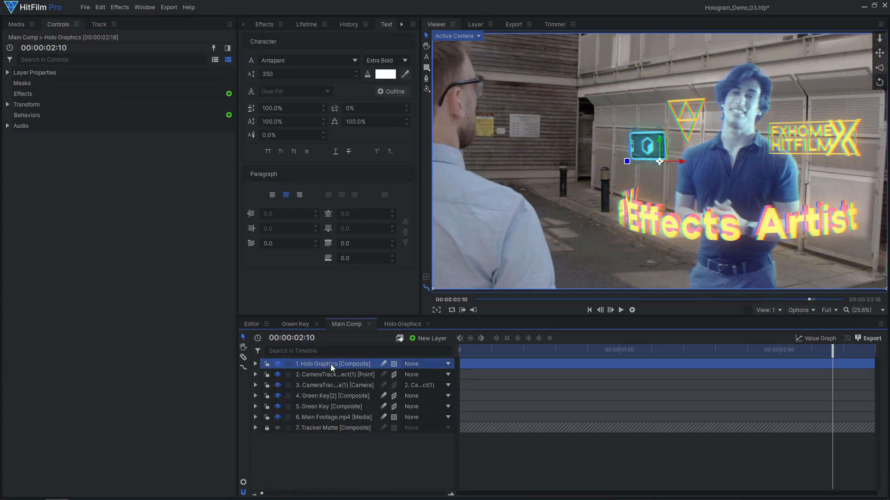
key(ctrl+d)
right_click(330, 364)
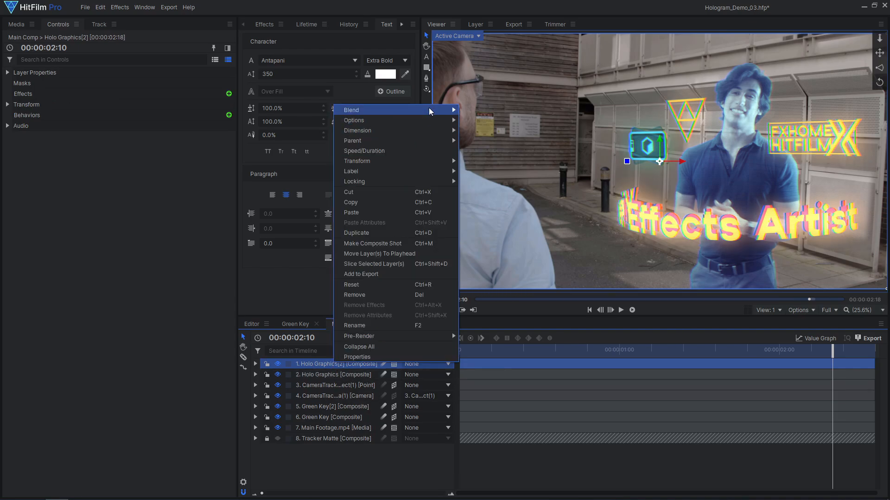
mouse_move(429, 110)
click(482, 118)
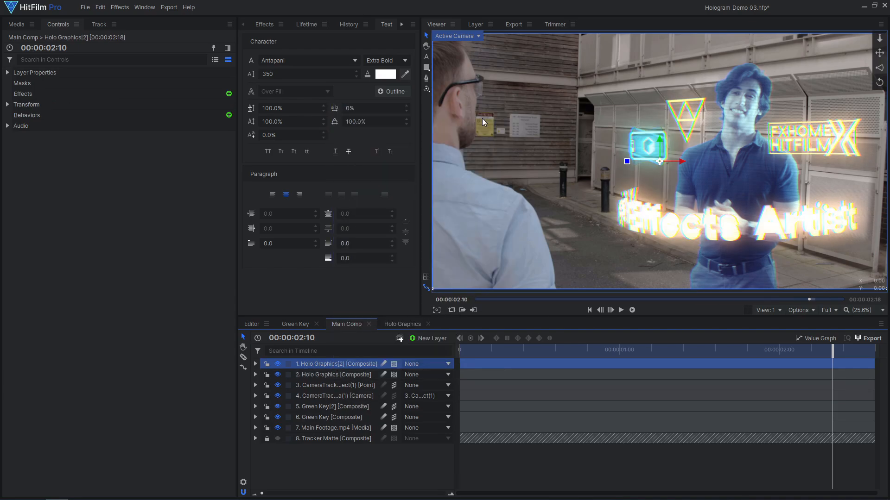
click(18, 105)
Step: Set the original Holo Graphics layer's opacity to 90%
click(323, 375)
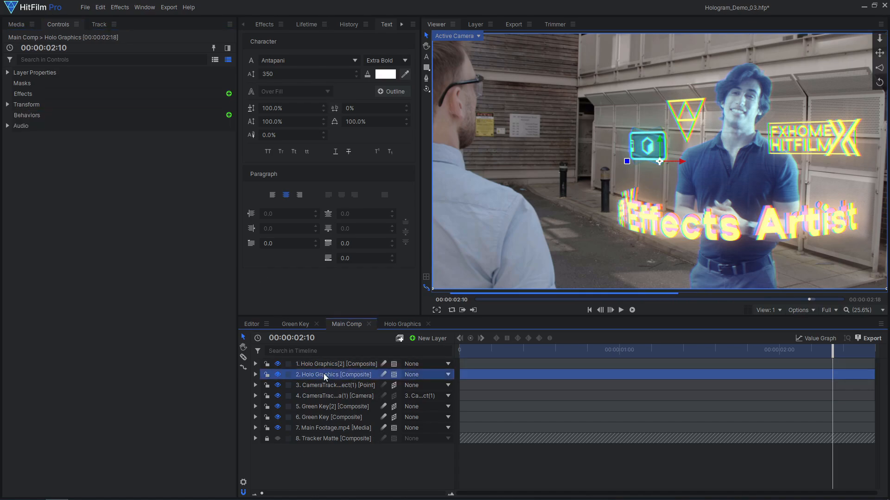
click(8, 105)
click(70, 115)
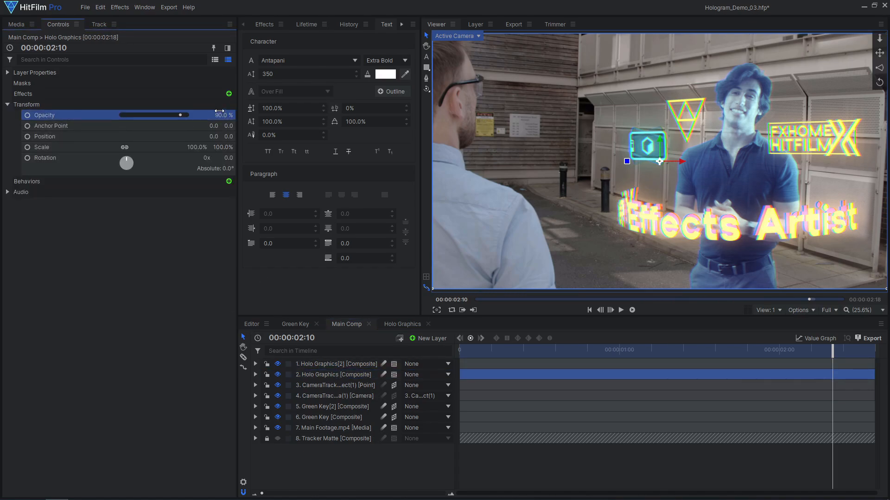
Step: Add Brightness & Contrast to the original Holo Graphics layer and lower its brightness to -30
click(228, 93)
text(brigh)
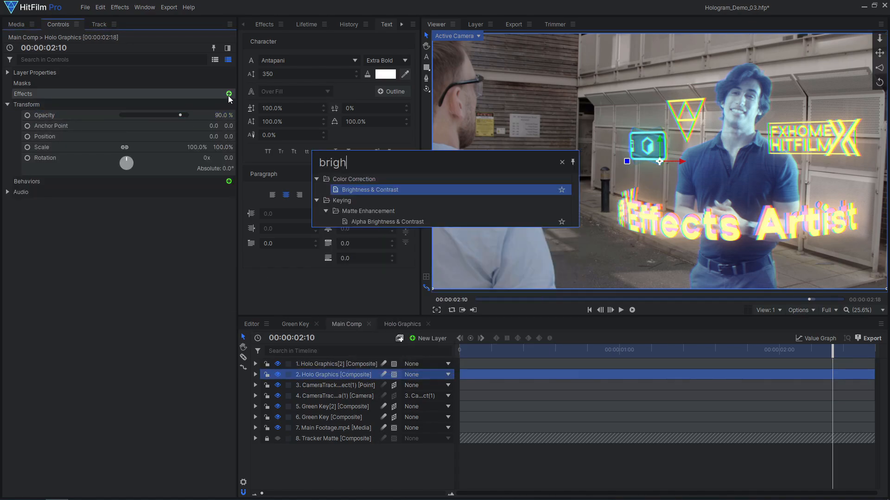
key(Return)
click(17, 104)
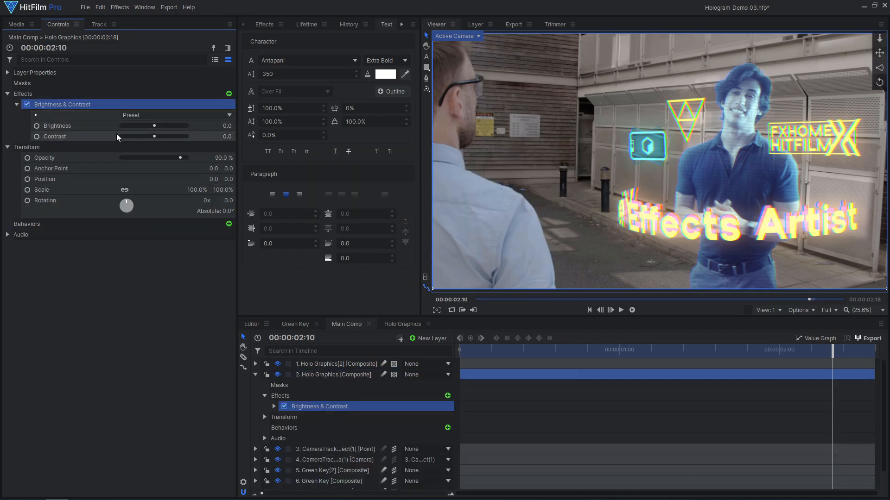
drag(155, 126, 141, 126)
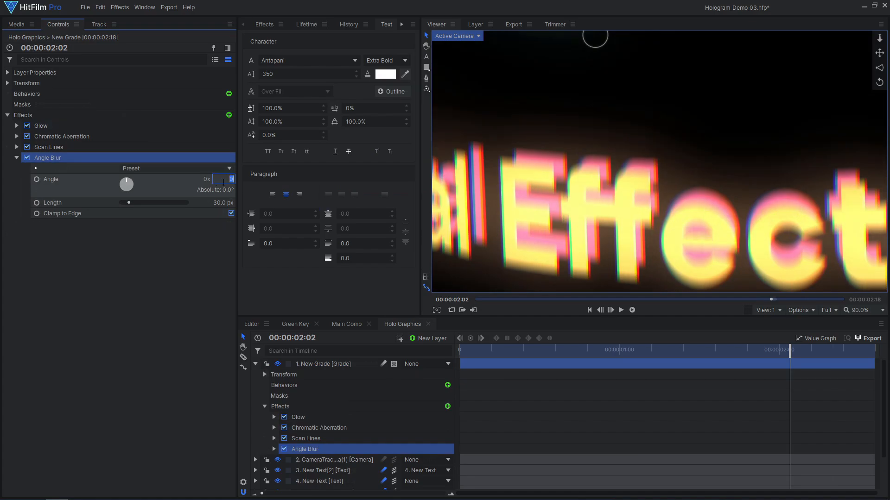
Step: Set the grade layer's Angle Blur to a 90° angle and 5 px length, and adjust its Diffuse effect's radius
key(Return)
text(5)
key(Return)
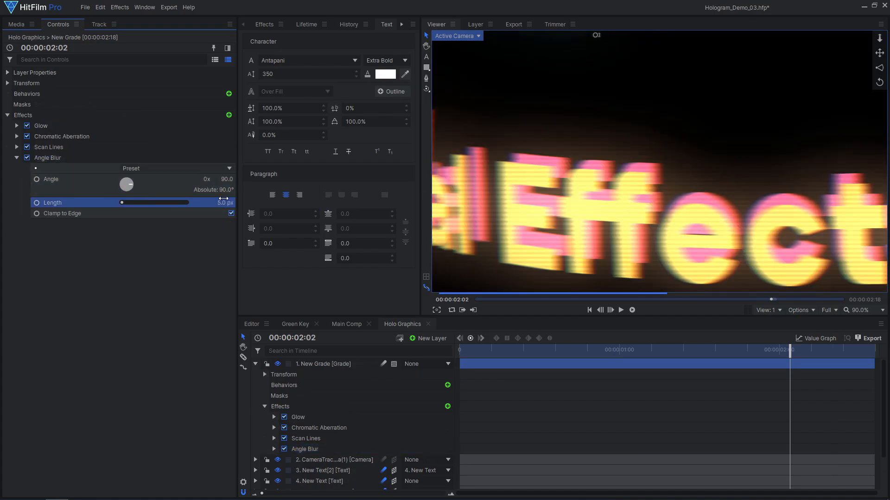
click(27, 158)
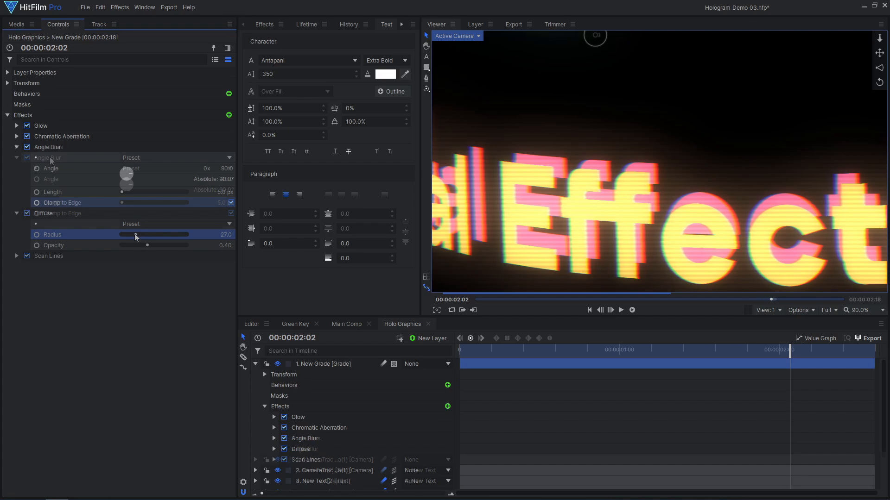
mouse_move(135, 235)
mouse_down()
mouse_move(111, 246)
mouse_move(132, 246)
mouse_up()
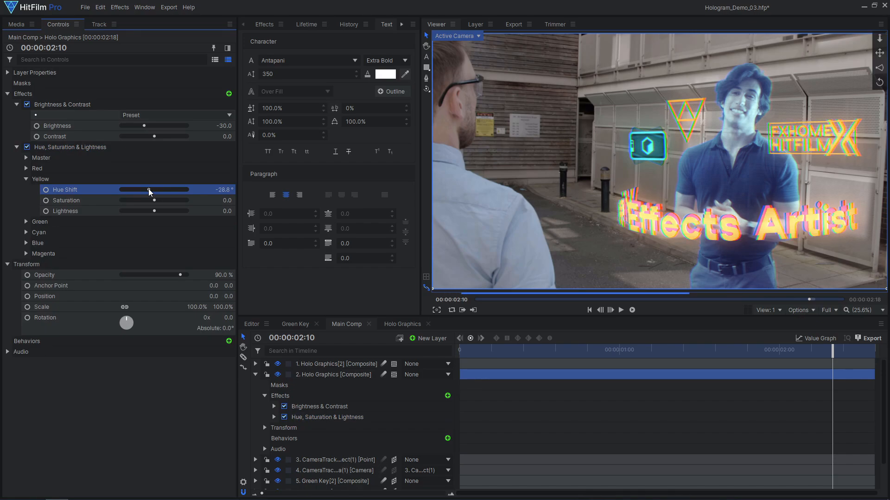
Step: Set the Yellow hue shift to -18° on the original Holo Graphics layer and play back Main Comp
drag(149, 188, 150, 189)
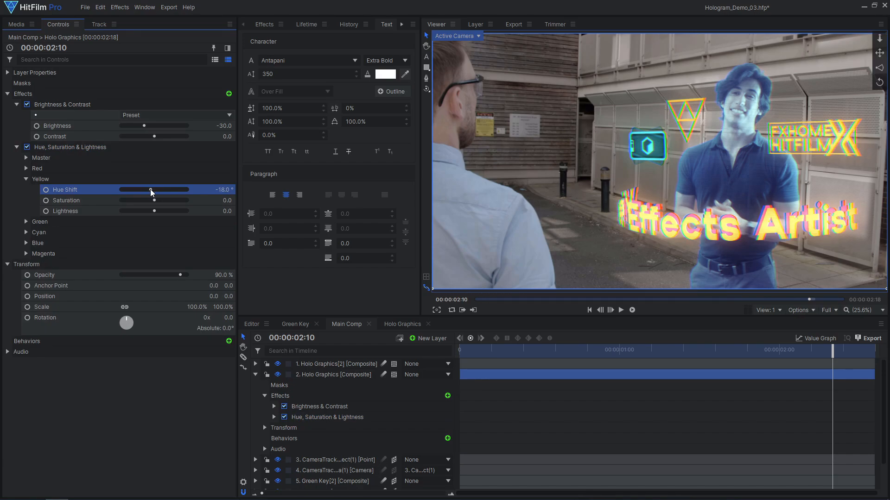
click(621, 310)
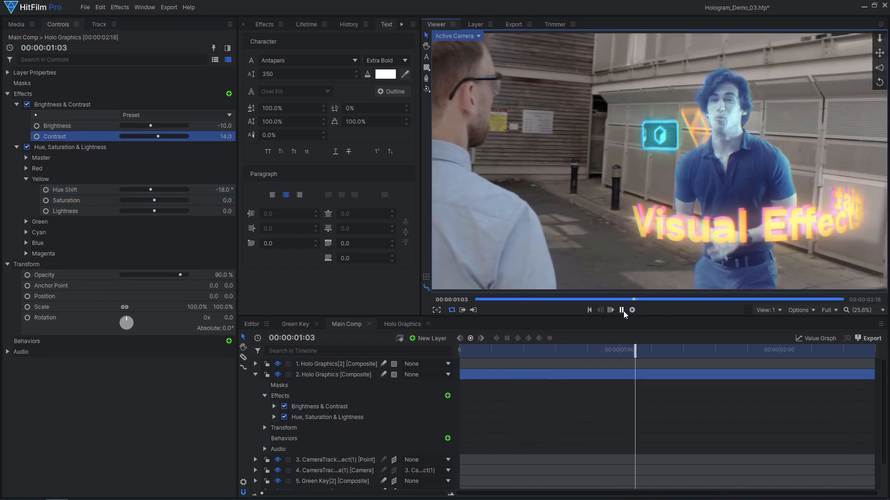